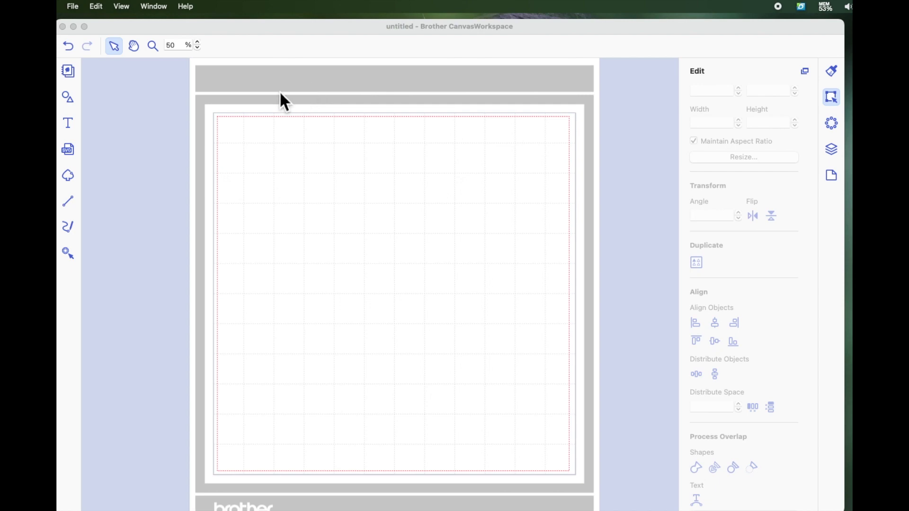
- Add the letter "E" as text in the Brussels Demi font on the upper part of the mat
click(71, 131)
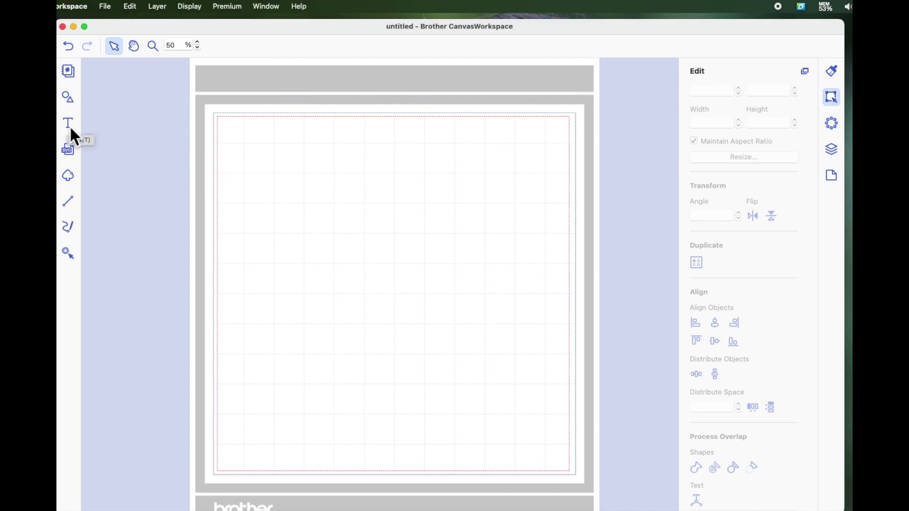
click(69, 126)
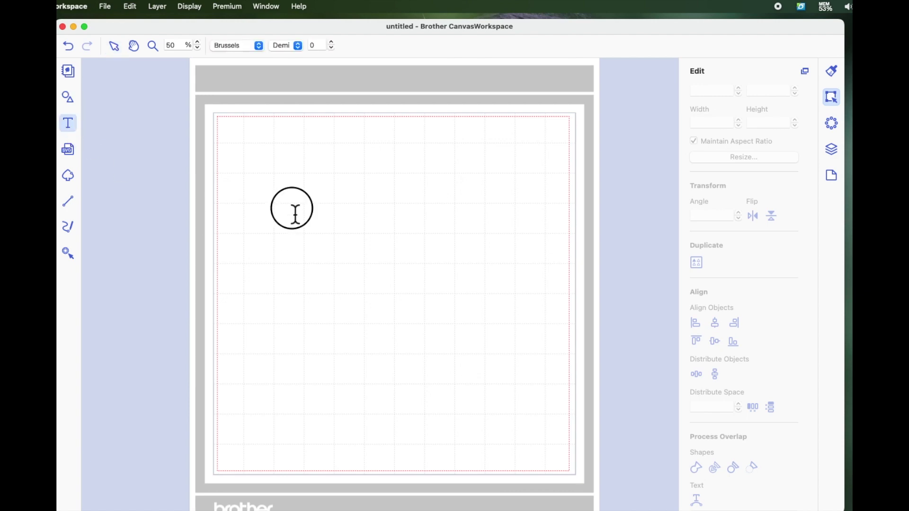
click(294, 214)
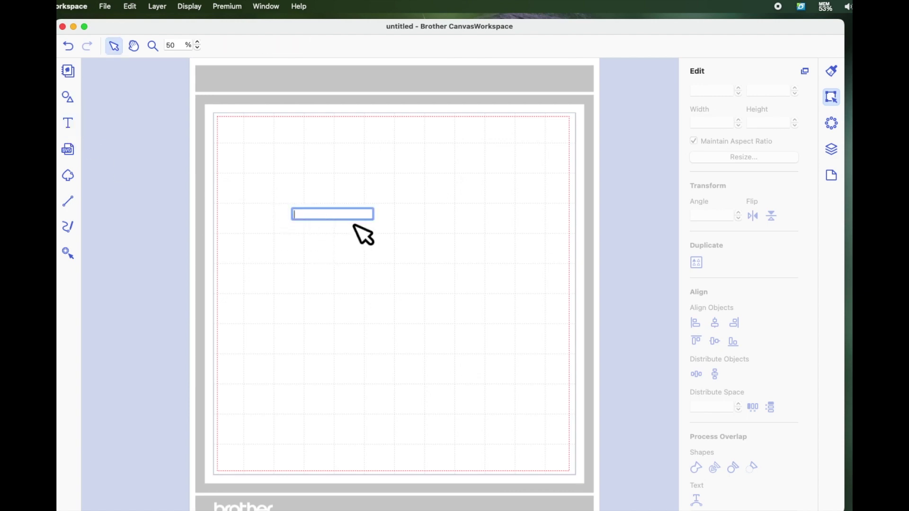
text(E)
key(Return)
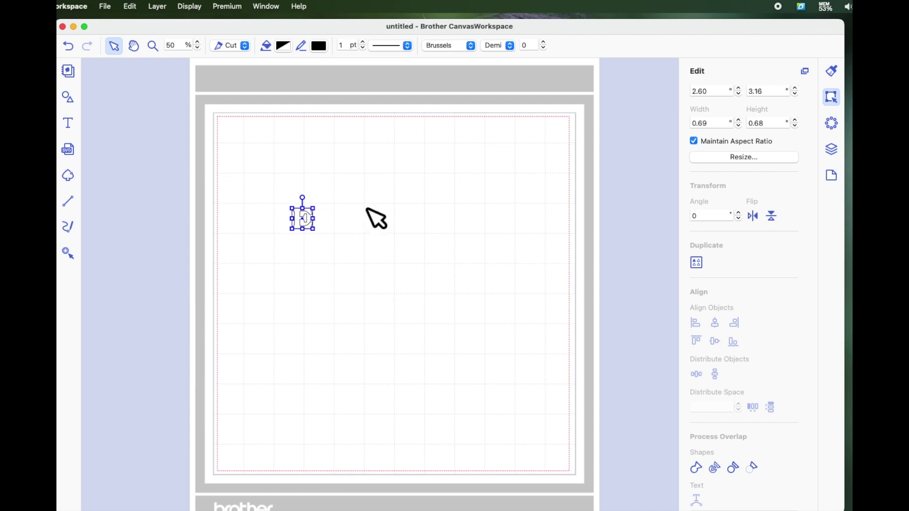
- Enlarge the letter E to about 3.85 × 3.81 inches and move it near the mat's upper-left corner
click(313, 230)
drag(314, 231, 408, 324)
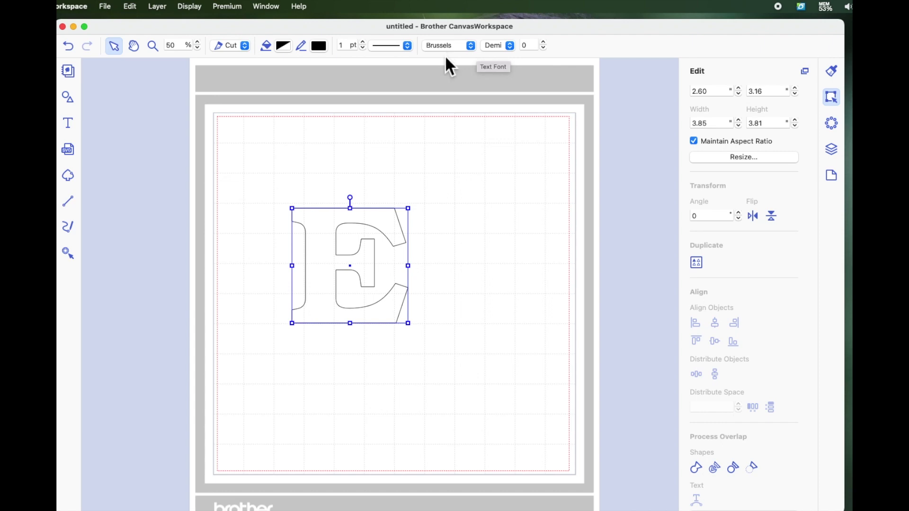
drag(323, 243, 282, 190)
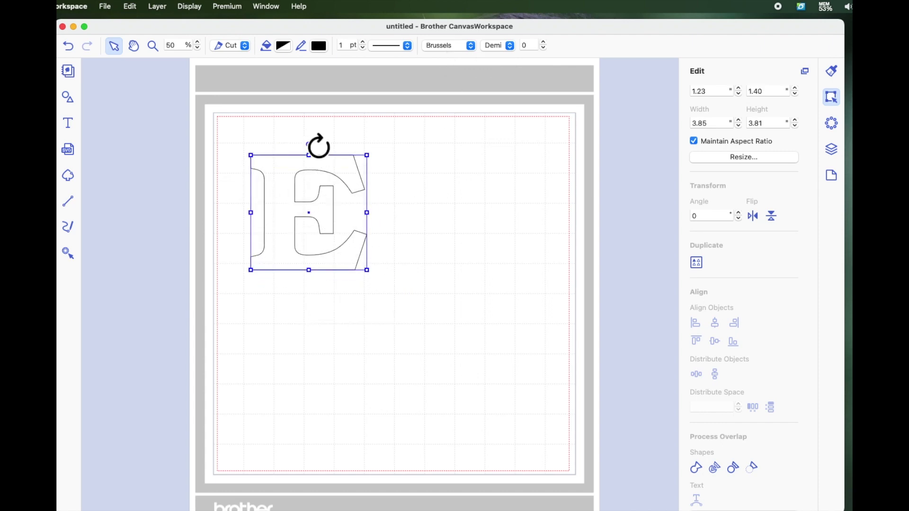
- Fill the letter E with the black Licorice pencil colour and close the colour picker
click(284, 46)
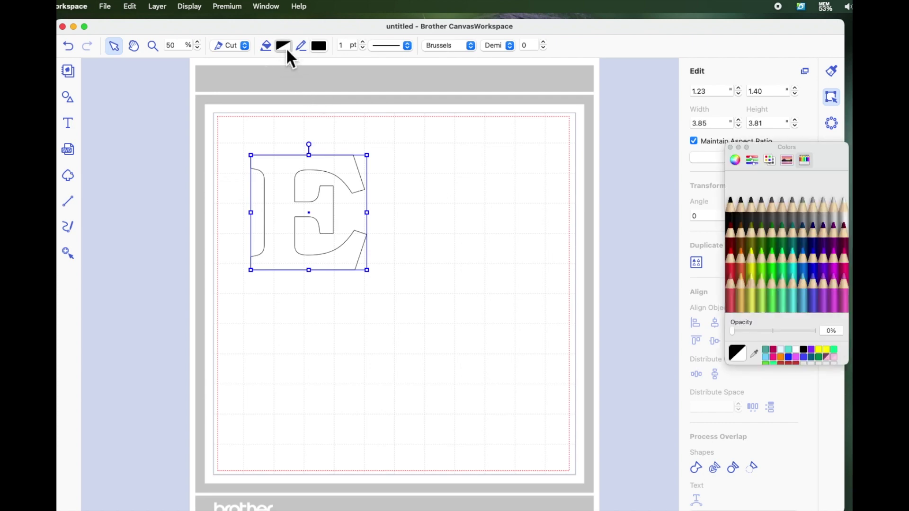
click(732, 220)
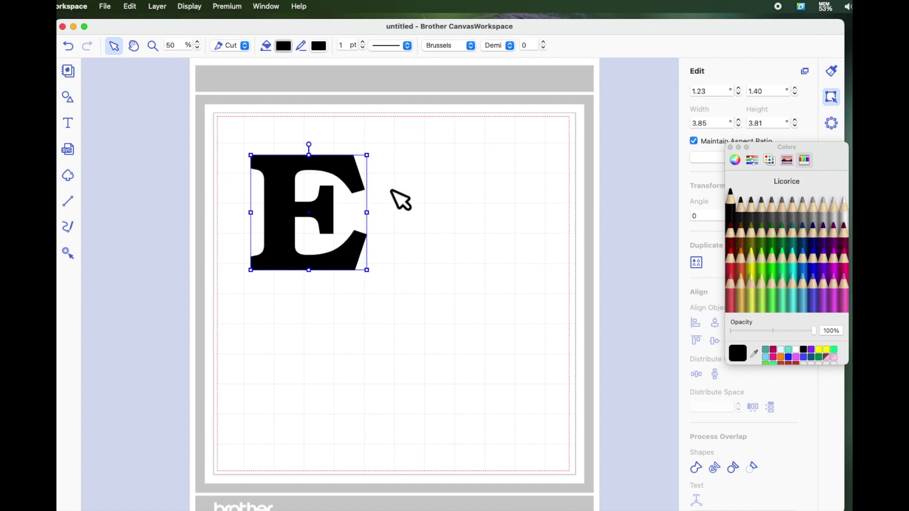
click(834, 99)
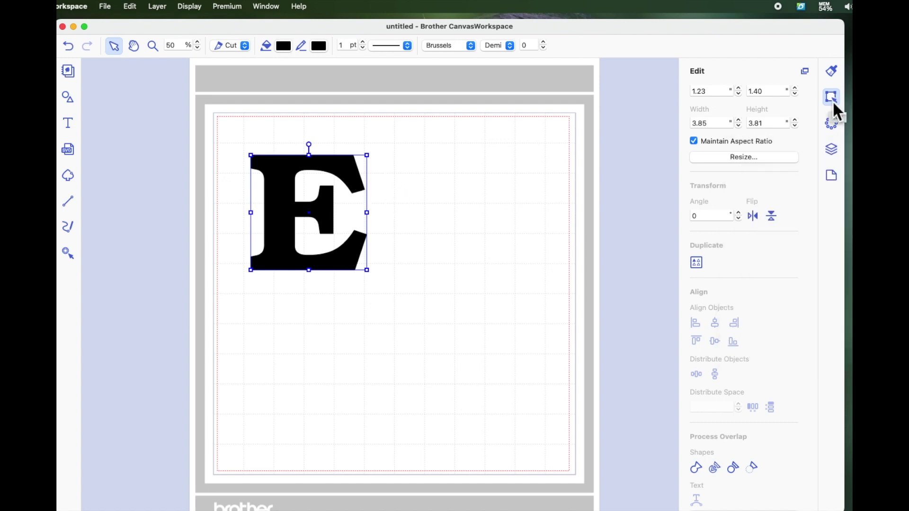
- Create an outward offset line around the E with 0.16-inch spacing and Bevel corners, leaving the original line as is
scroll(750, 192, down, 5)
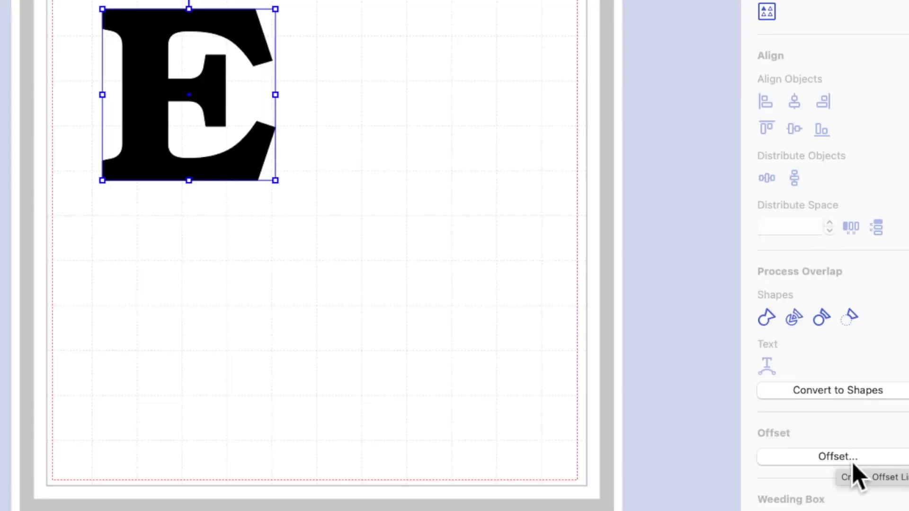
click(852, 459)
drag(497, 44, 571, 213)
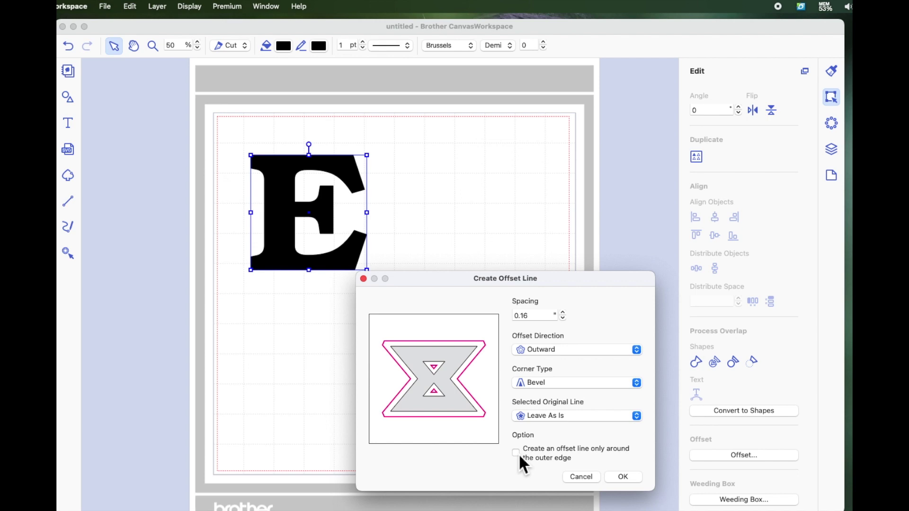
click(632, 479)
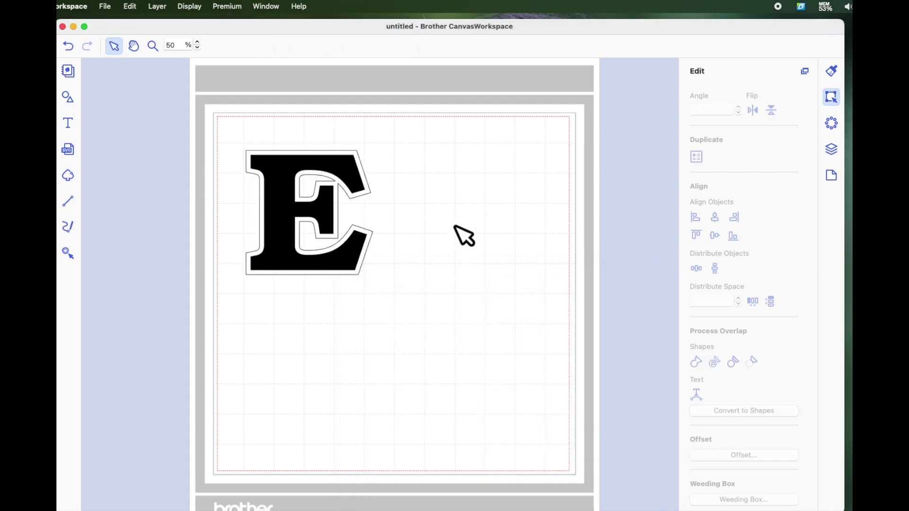
- Fill the offset outline of the E with the pink Strawberry pencil colour
click(353, 162)
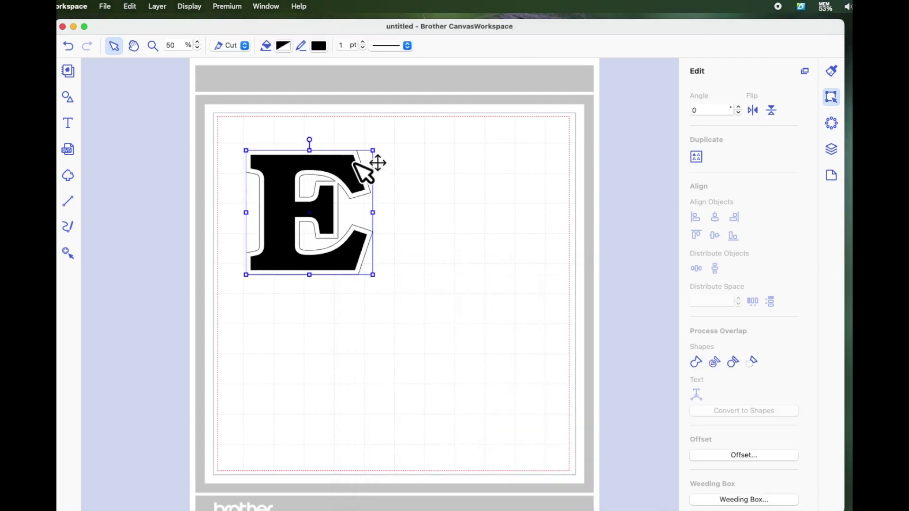
click(283, 46)
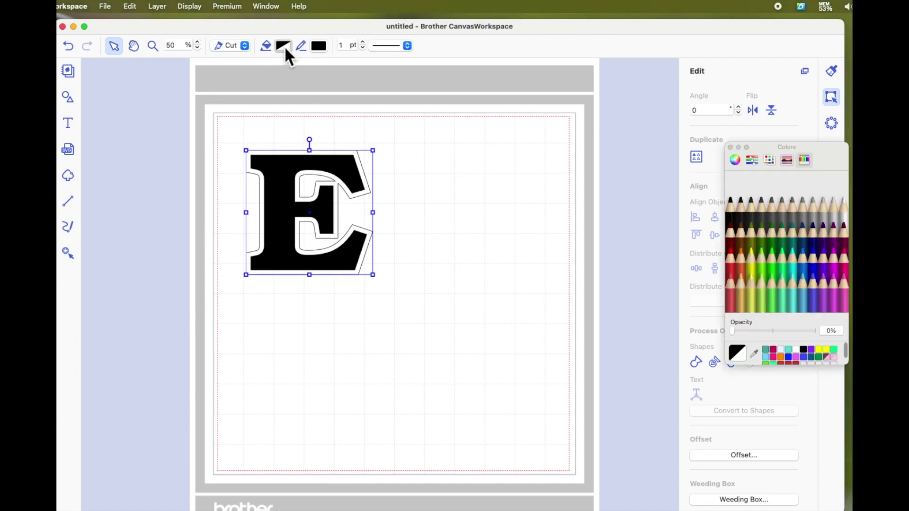
click(846, 273)
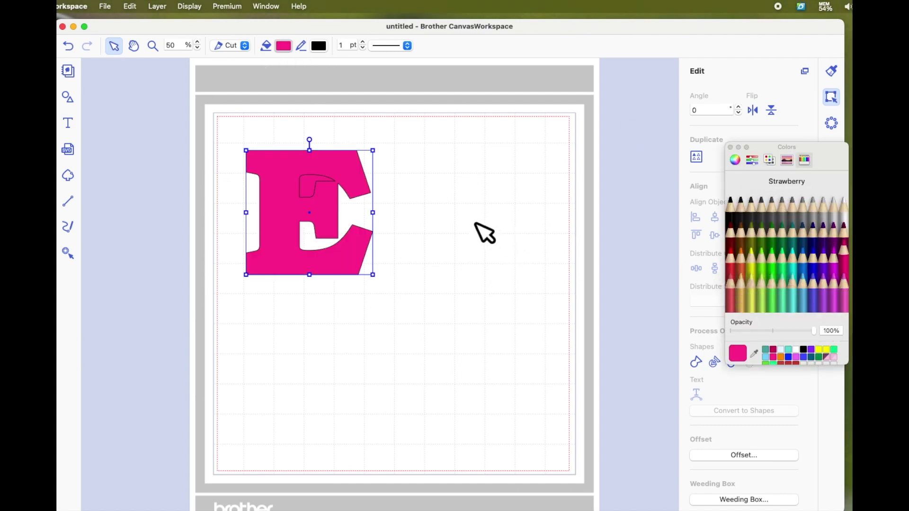
- Try moving the pink offset shape to the right of the black letter, and undo the move
drag(376, 215, 512, 228)
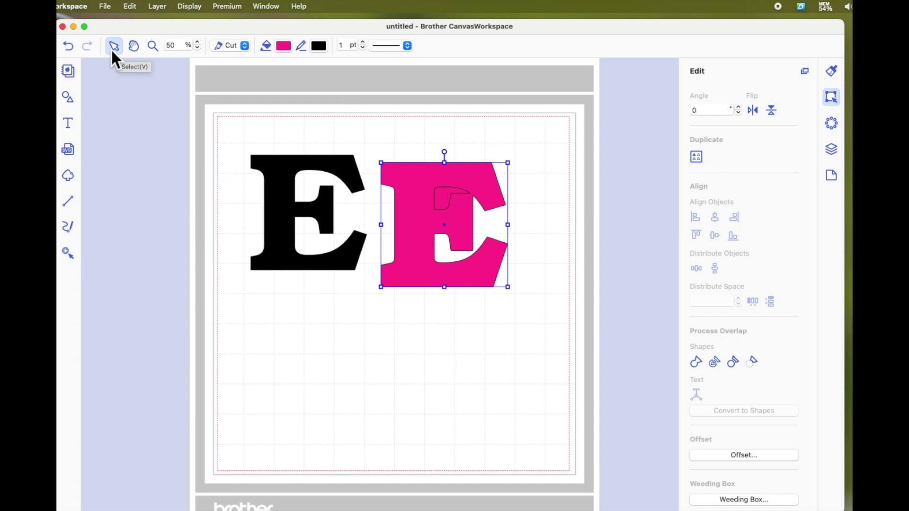
click(69, 46)
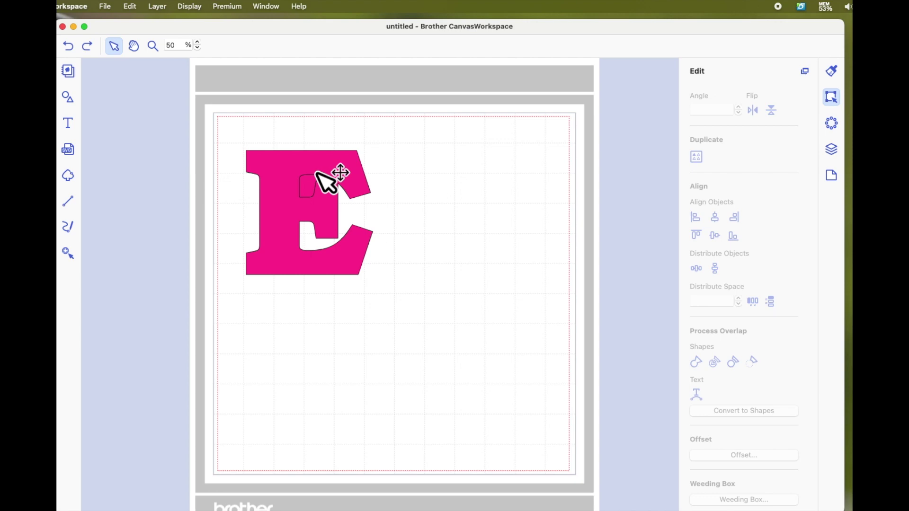
- Arrange the pink offset shape behind the black E and deselect it
click(289, 183)
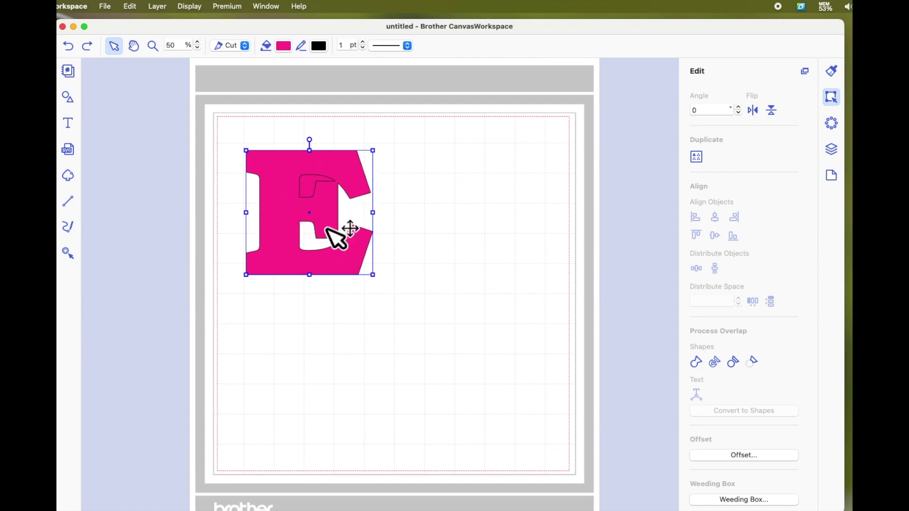
right_click(286, 192)
mouse_move(330, 341)
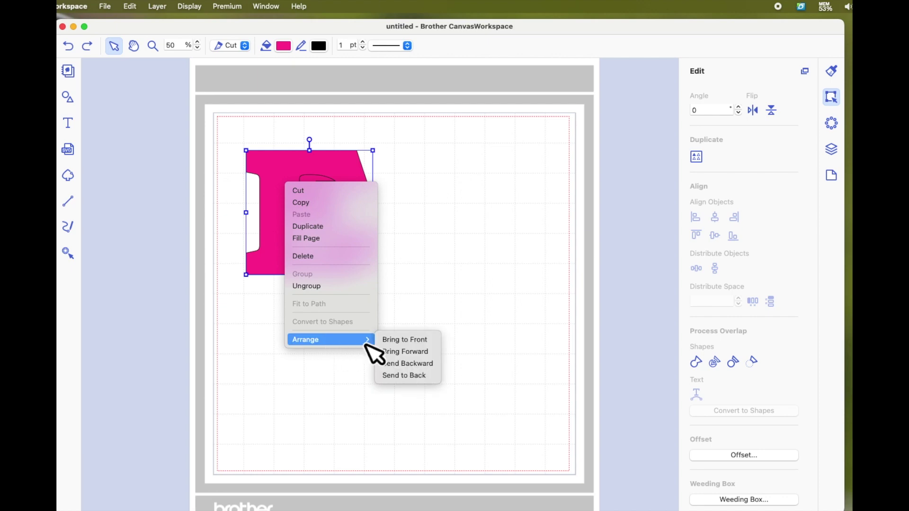
click(489, 300)
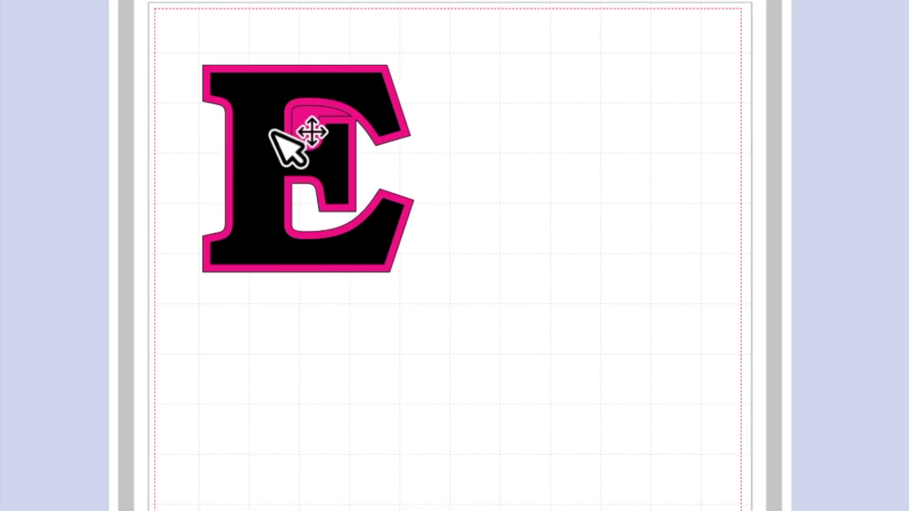
- Move the black E to the right, clear of the pink offset shape, and ungroup the pink shape
click(260, 152)
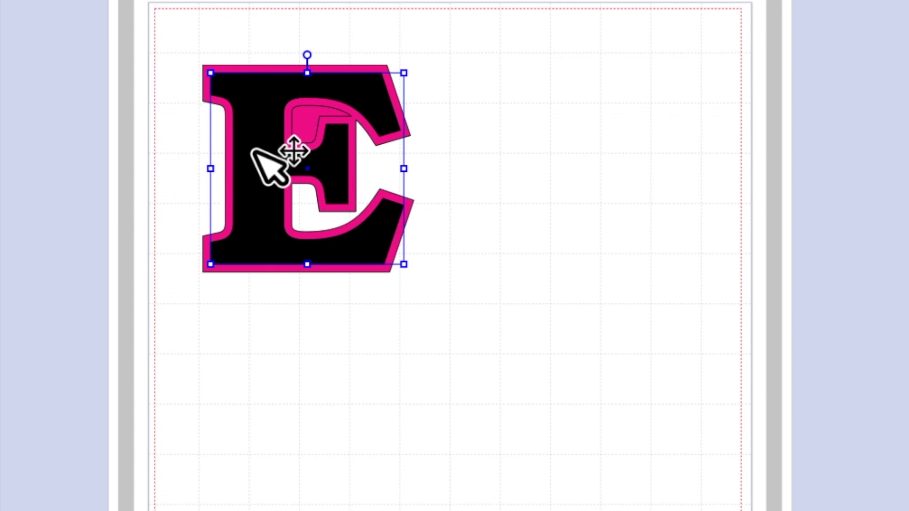
drag(213, 37, 505, 342)
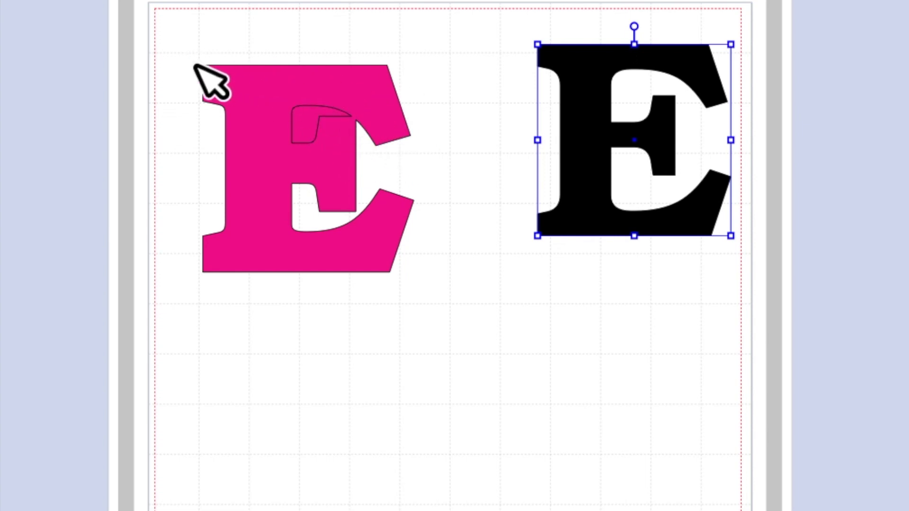
click(263, 105)
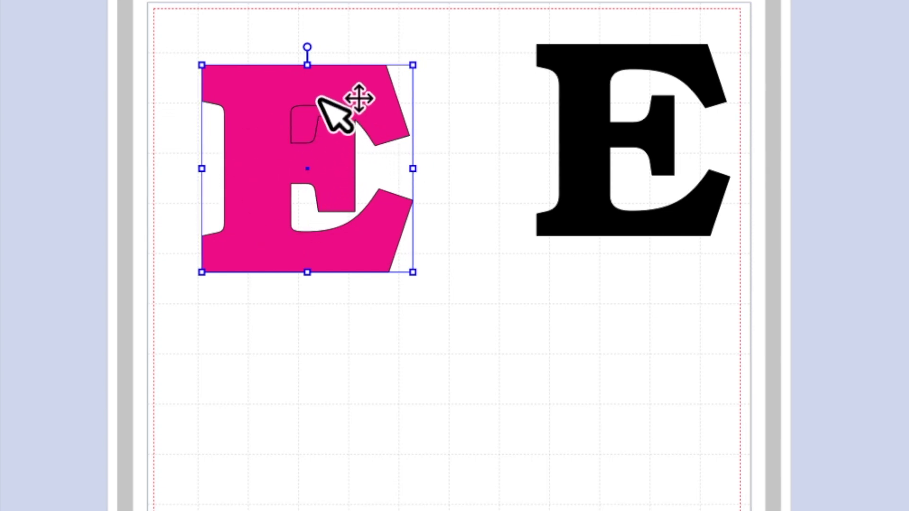
drag(327, 112, 321, 75)
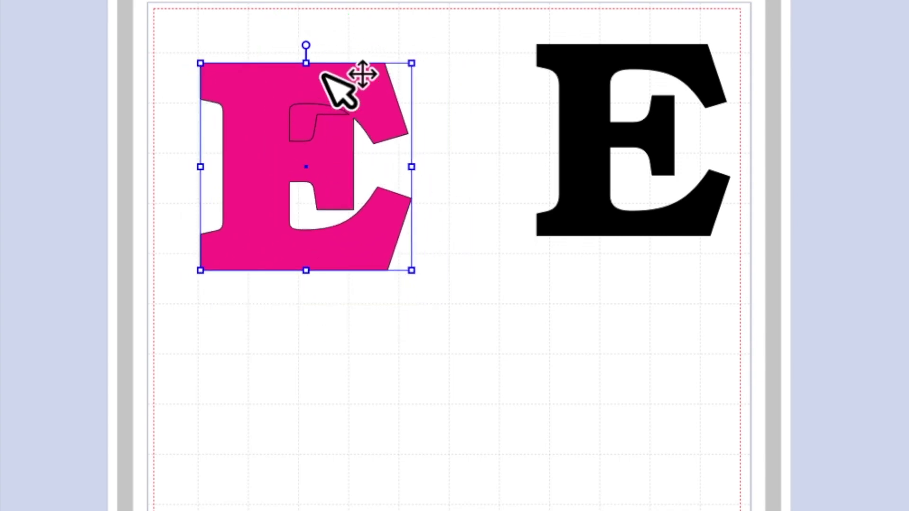
right_click(322, 75)
click(388, 238)
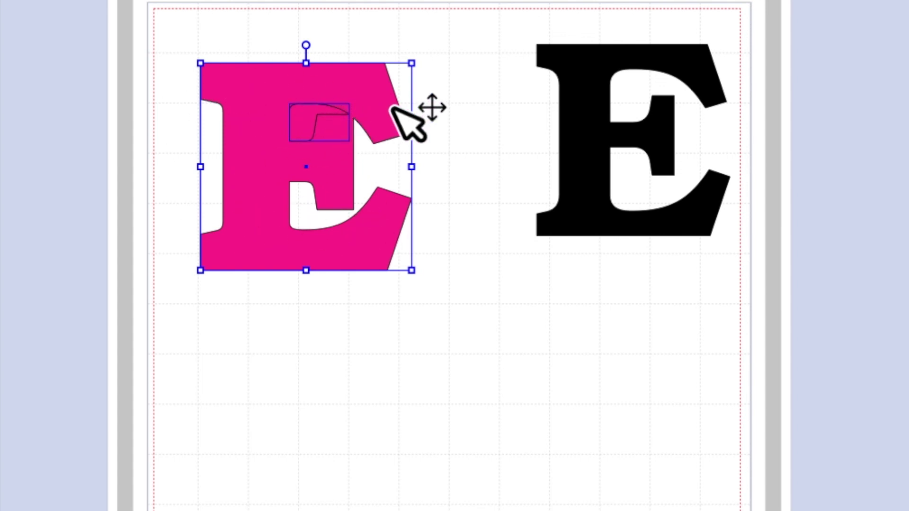
- Cut the small upper counter piece out of the pink E by selecting both pink pieces and processing their overlap
click(447, 121)
click(305, 127)
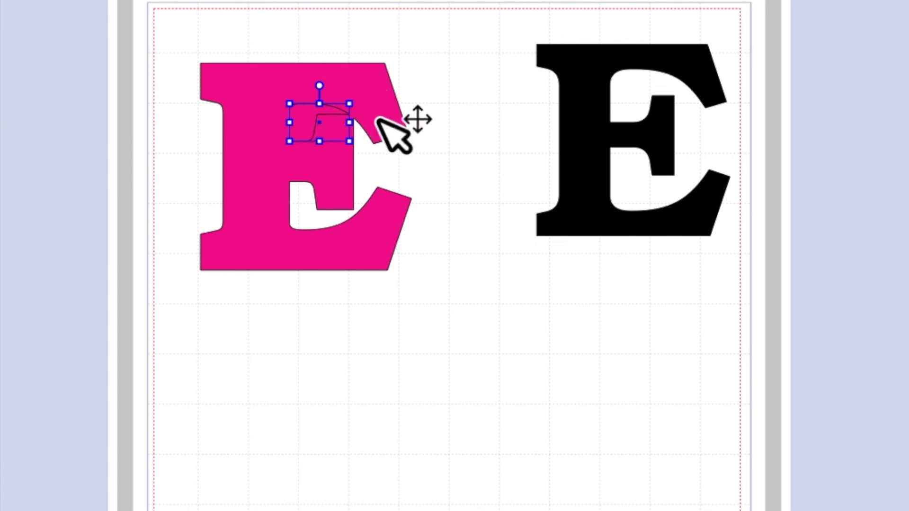
click(452, 96)
click(303, 126)
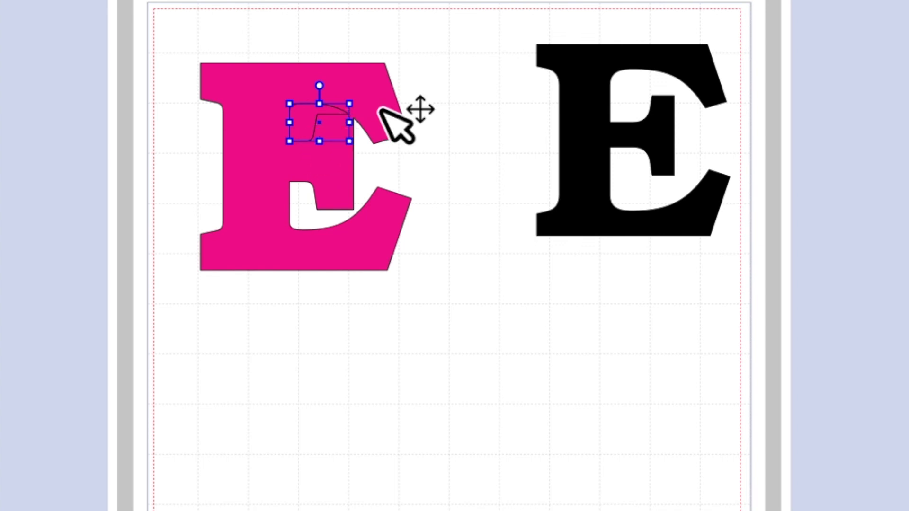
click(452, 62)
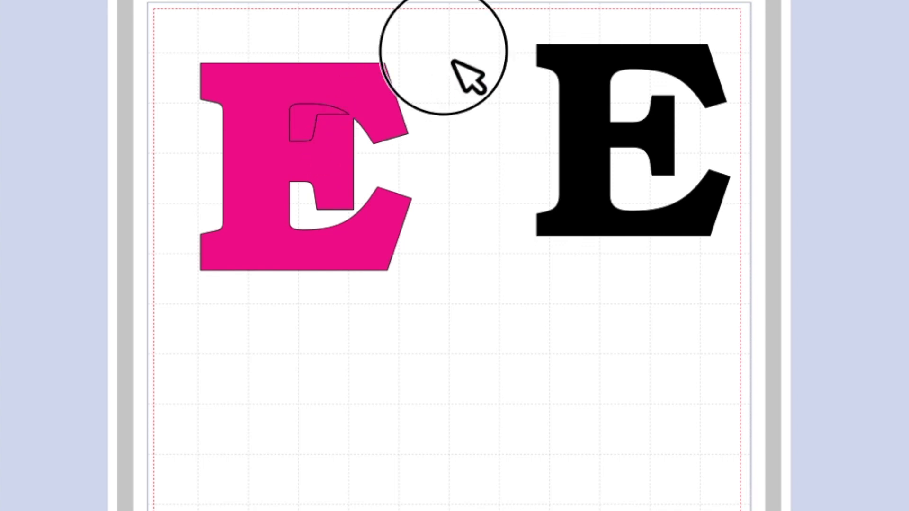
click(300, 137)
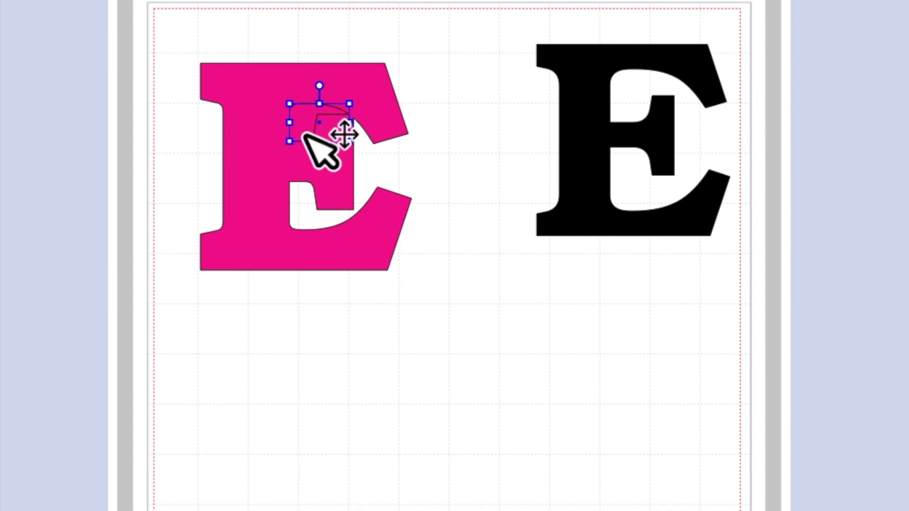
drag(171, 34, 458, 312)
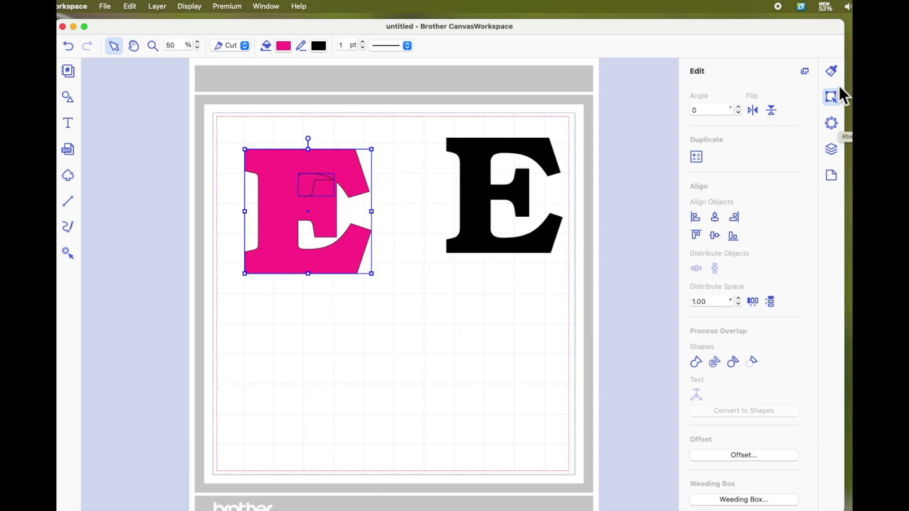
click(752, 362)
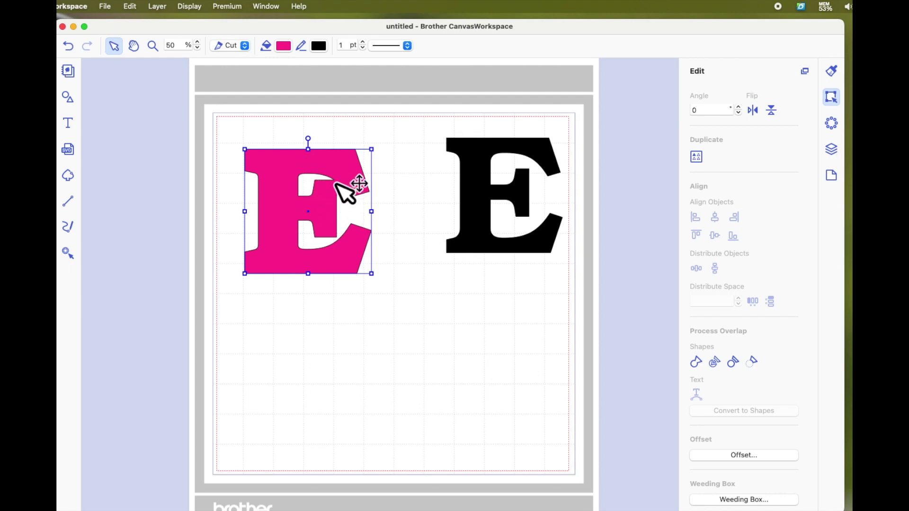
- Move the black E back so it overlaps the pink one and bring it to the front
drag(472, 156, 358, 177)
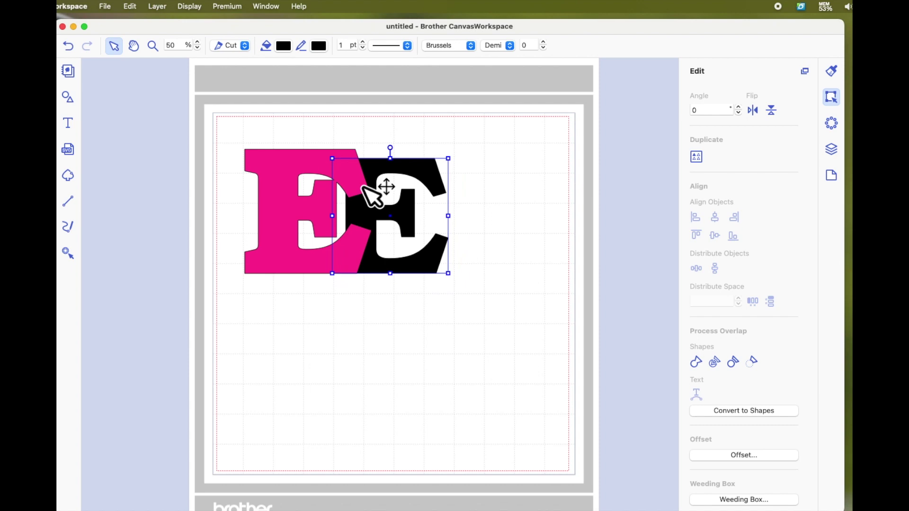
right_click(418, 173)
mouse_move(455, 322)
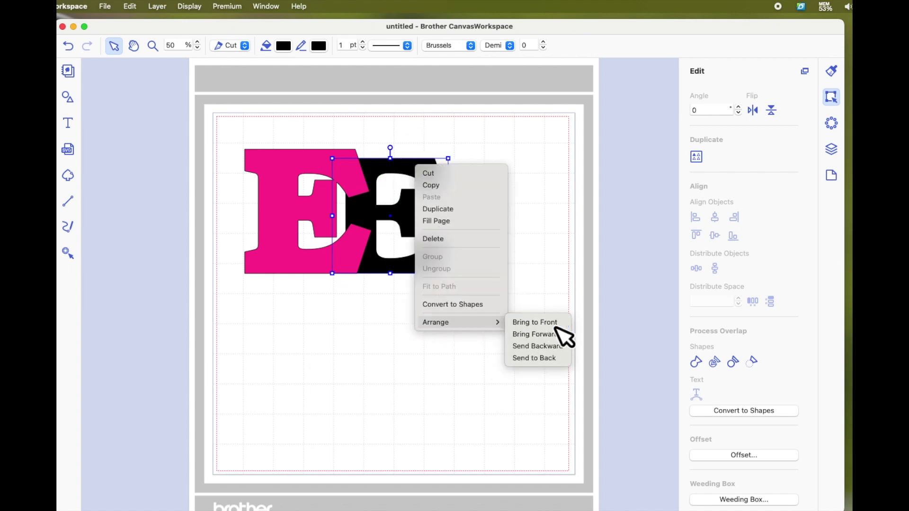
click(555, 326)
- Centre the black E on the pink E both horizontally and vertically, and deselect them
drag(452, 136, 288, 232)
click(717, 217)
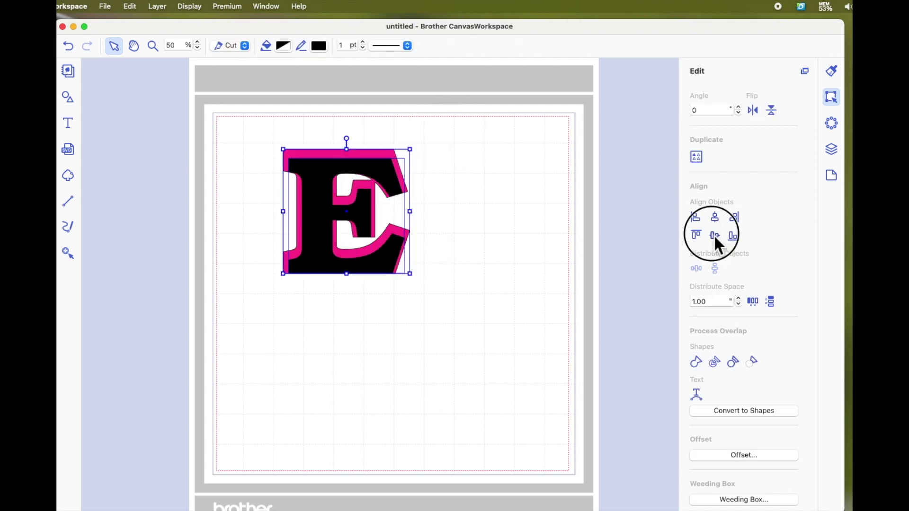
click(715, 236)
click(488, 266)
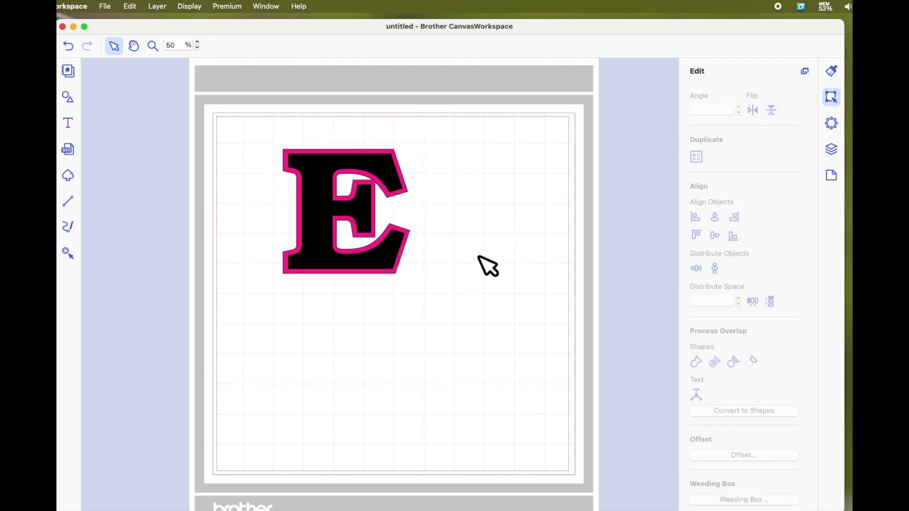
- Move the stacked black and pink E together to the mat's upper-right edge and deselect it
drag(330, 265, 483, 254)
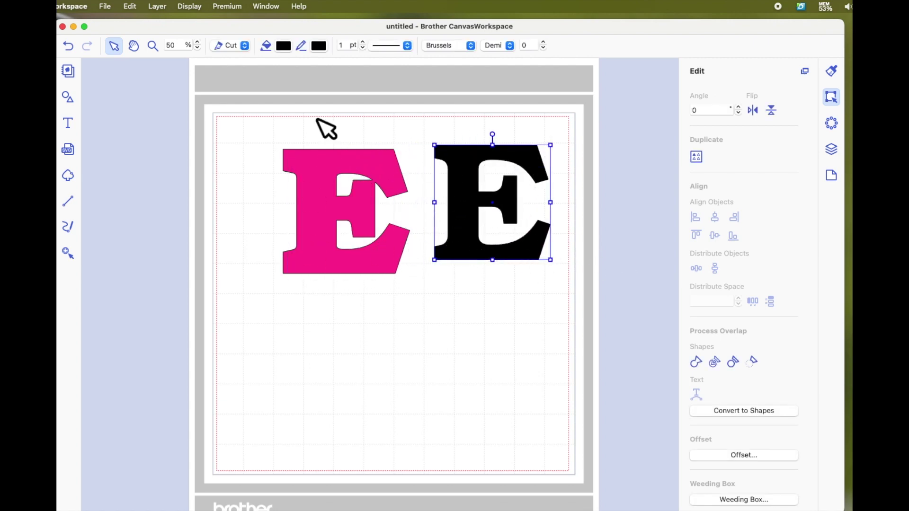
click(69, 47)
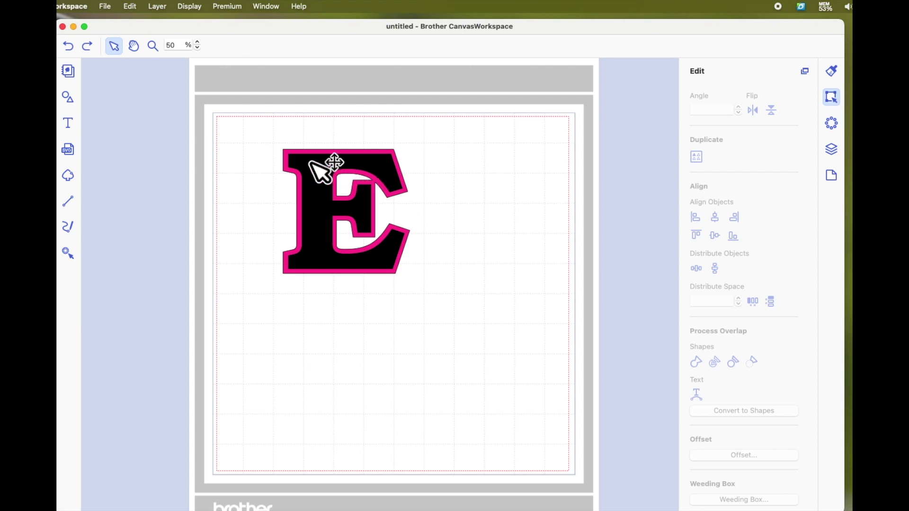
drag(290, 148, 605, 264)
click(585, 303)
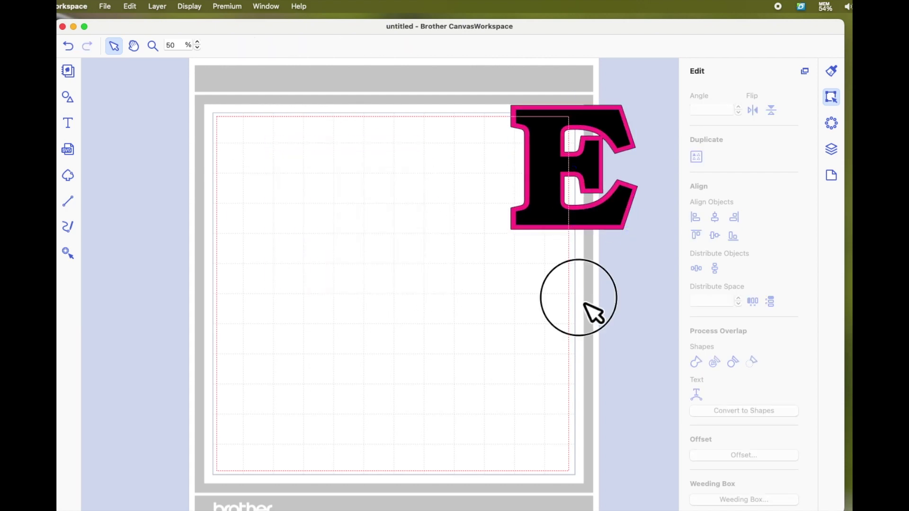
- Duplicate the black E and place the copy on the empty area at the mat's left middle
click(615, 219)
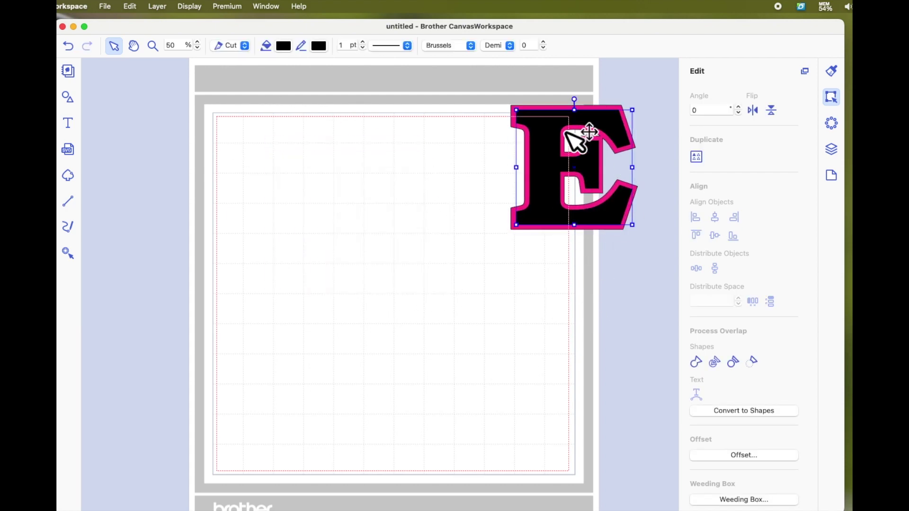
right_click(609, 207)
click(657, 247)
drag(620, 222, 329, 324)
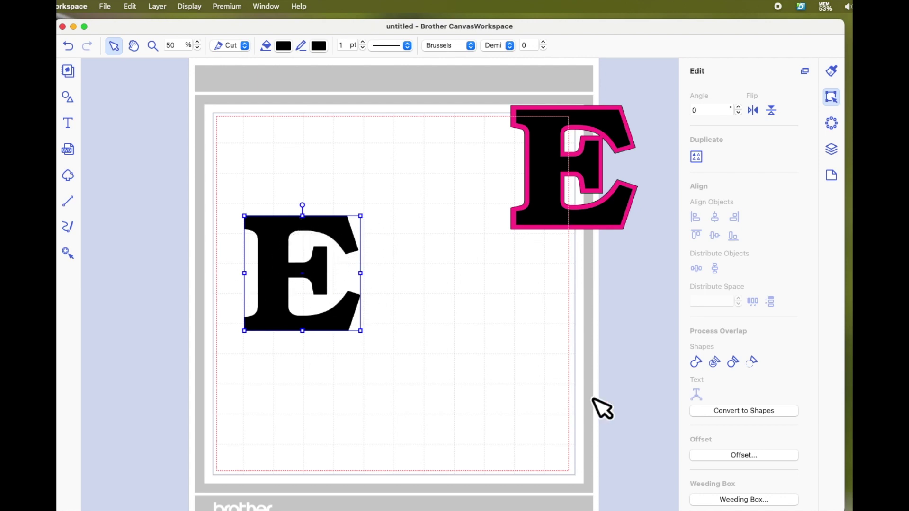
- Create a 0.16-inch outward bevel offset around the black E copy, leave the original as is, and fill the offset with Strawberry pink
click(747, 454)
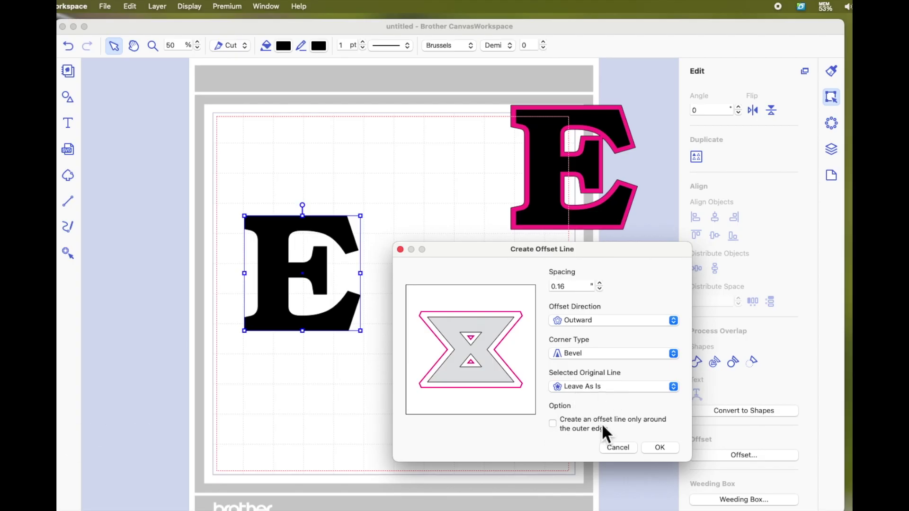
click(661, 448)
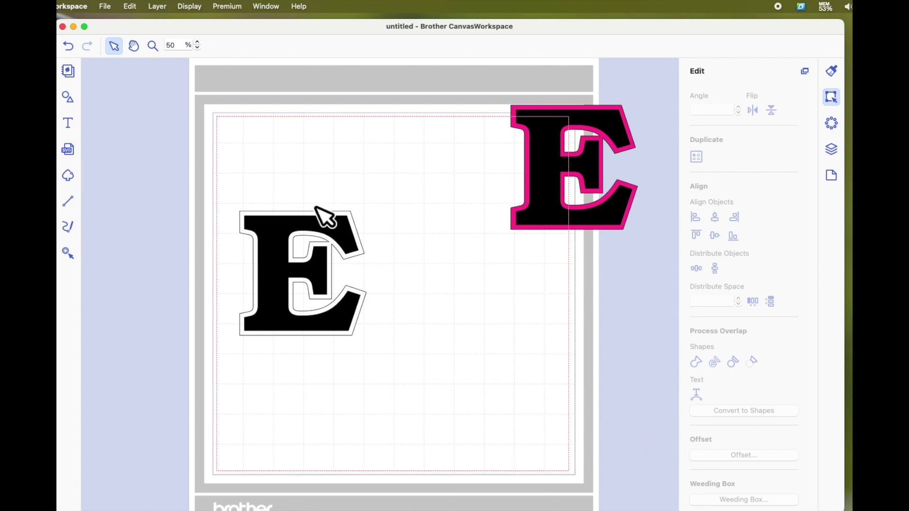
click(323, 231)
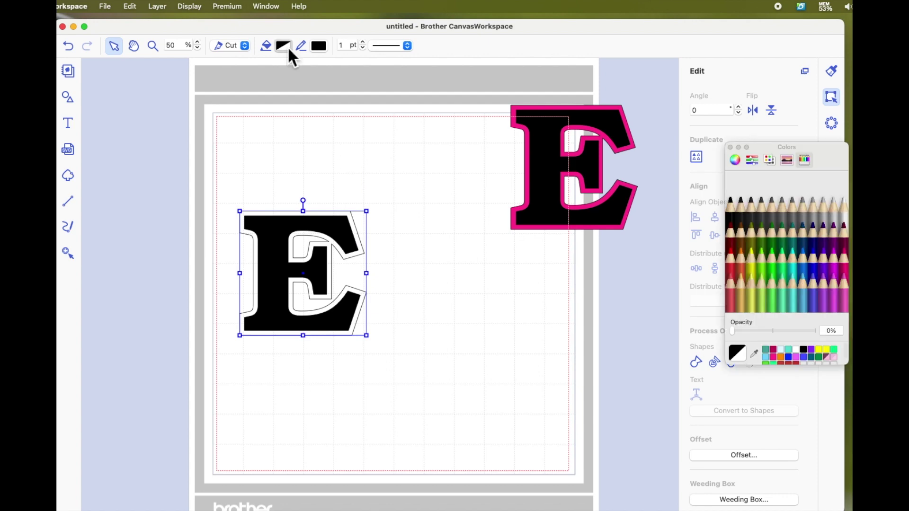
click(847, 282)
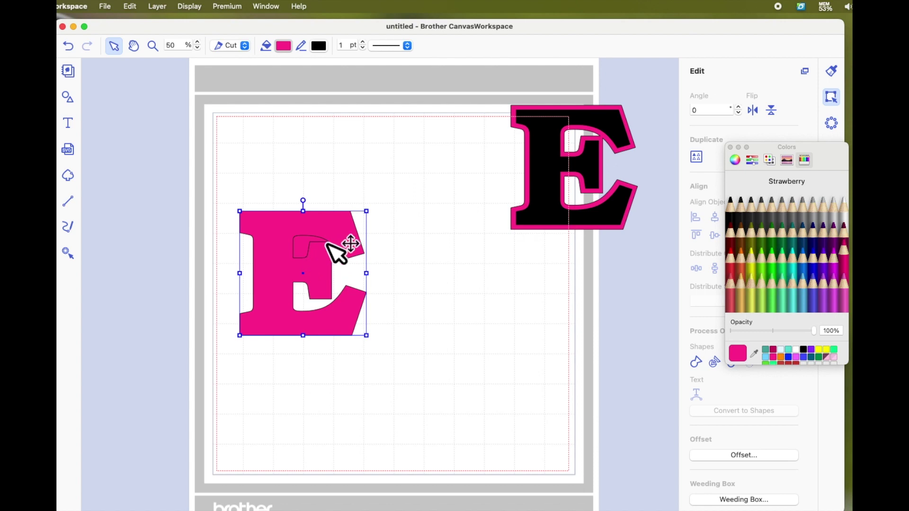
- Send the new pink offset shape to the back, behind the black E, and deselect it
right_click(344, 241)
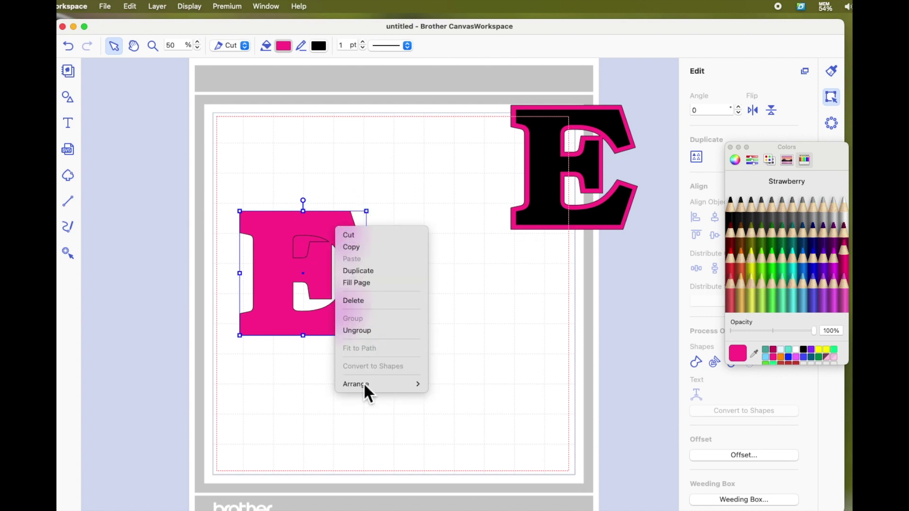
mouse_move(367, 383)
click(469, 419)
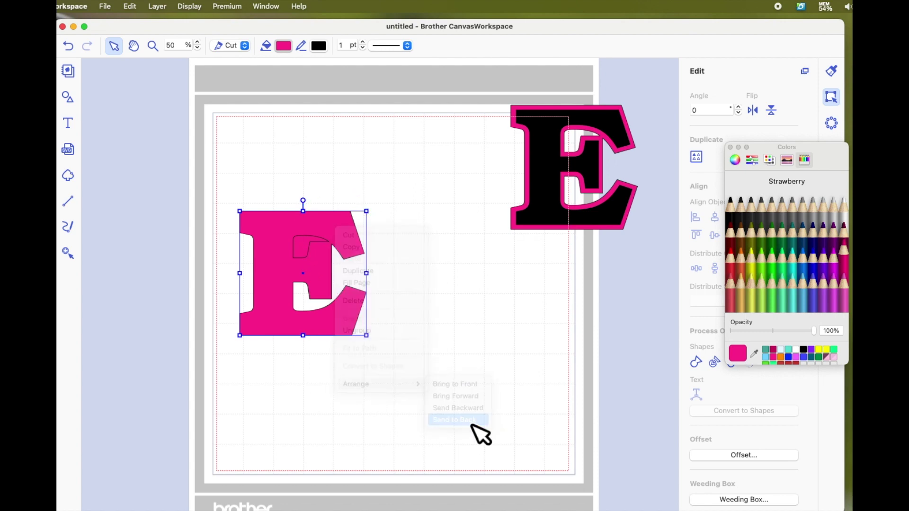
click(443, 337)
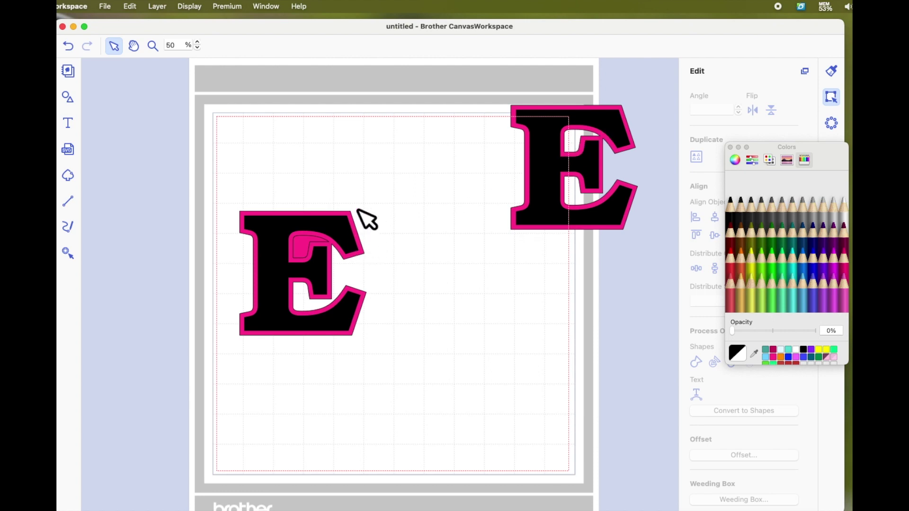
- Duplicate the black E that lies on the new pink offset and place the copy at the mat's lower right
drag(350, 242, 465, 371)
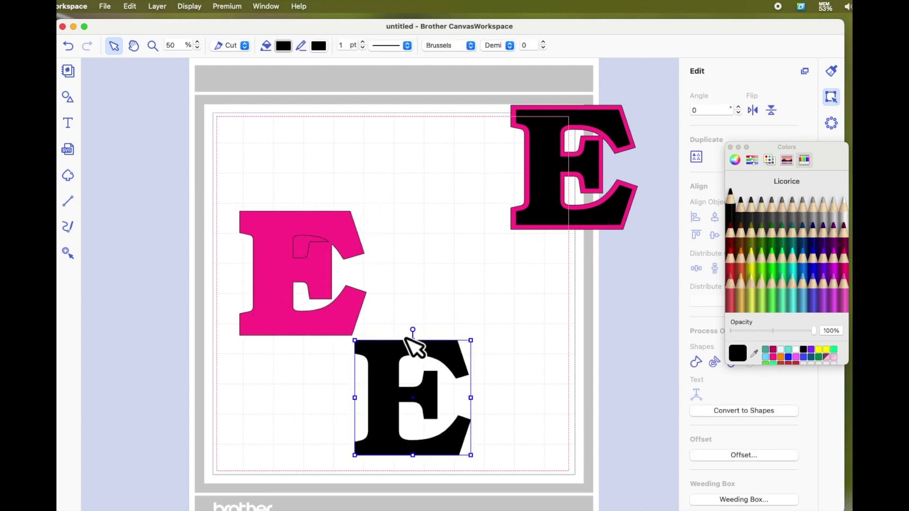
click(73, 49)
click(285, 253)
right_click(286, 244)
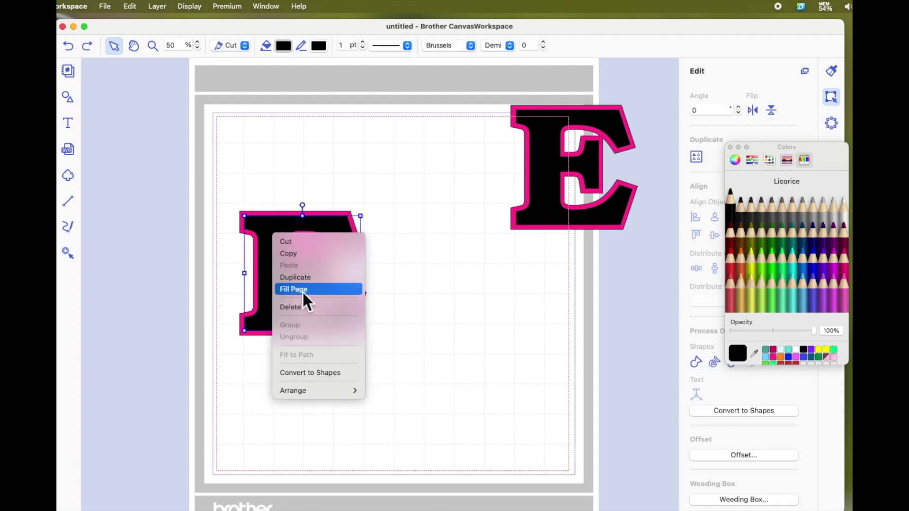
click(295, 277)
drag(292, 285, 521, 367)
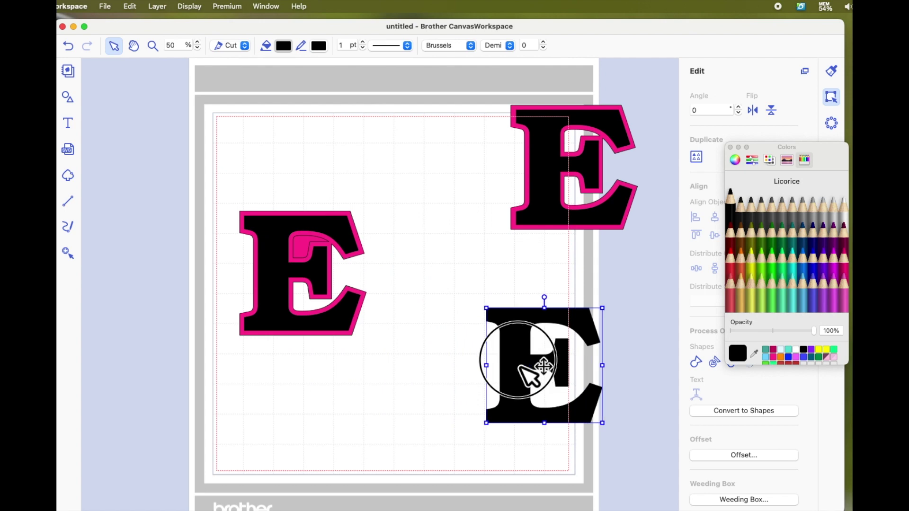
- Subtract the black E from the pink offset behind it so only a thin pink outline is left
drag(195, 164, 435, 405)
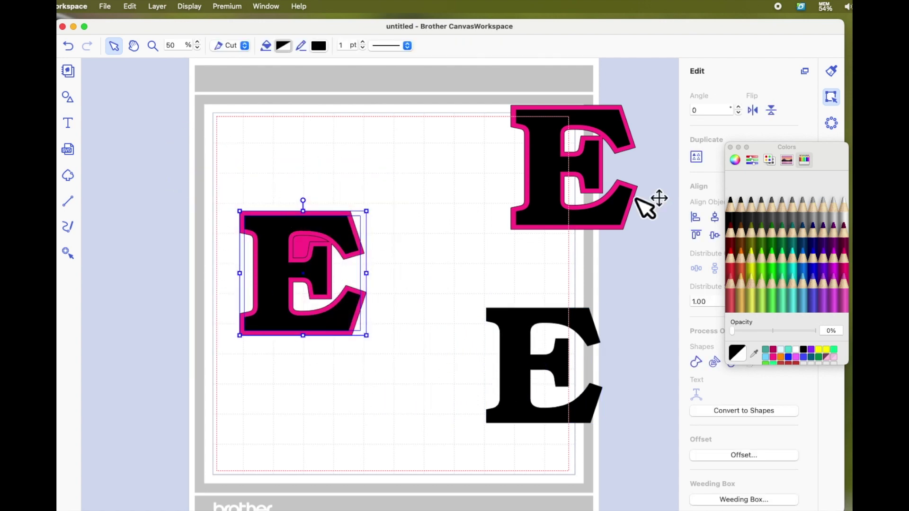
click(730, 147)
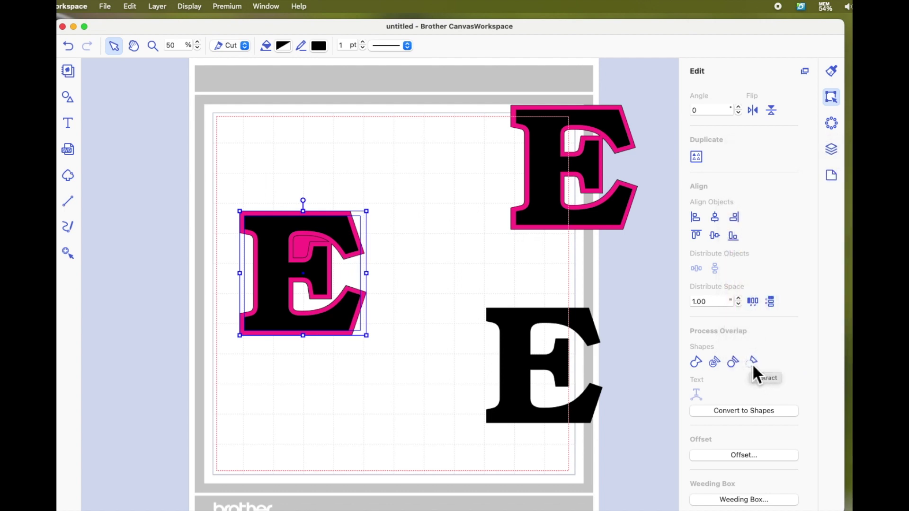
click(754, 368)
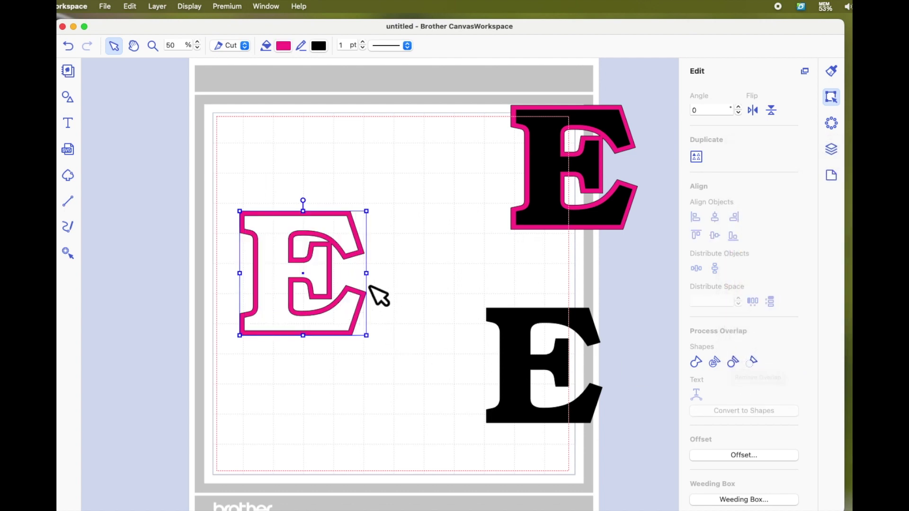
- Separate the first black E from its solid pink E, and set the pink outline and solid pink E side by side near the mat's top
drag(505, 324, 438, 312)
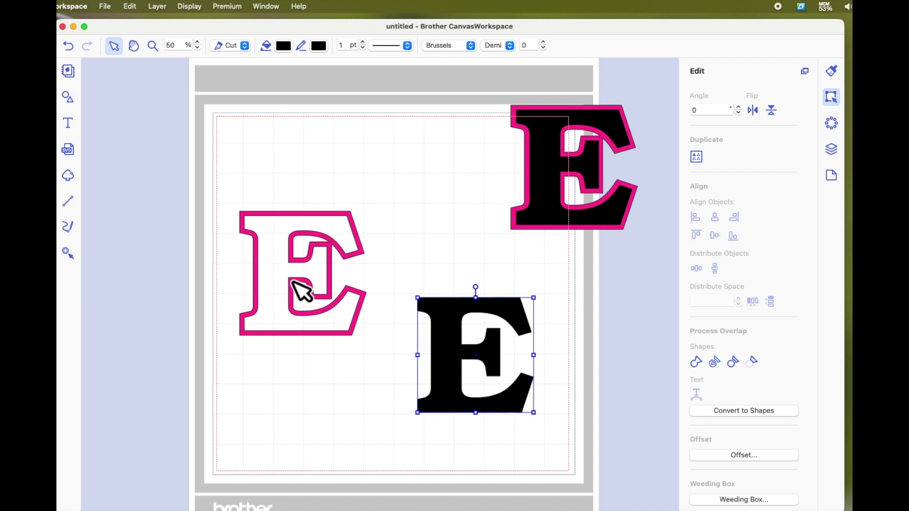
drag(326, 222, 314, 193)
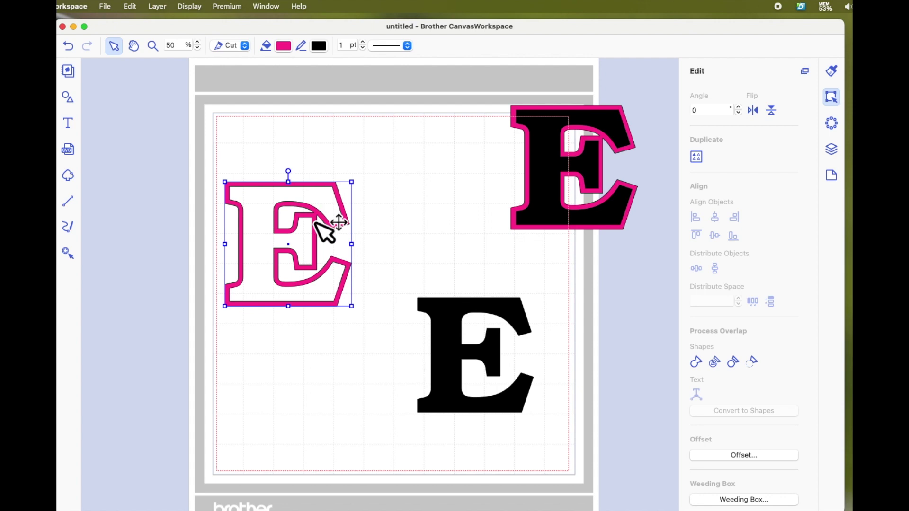
drag(568, 172, 646, 314)
drag(542, 156, 379, 194)
drag(313, 191, 313, 151)
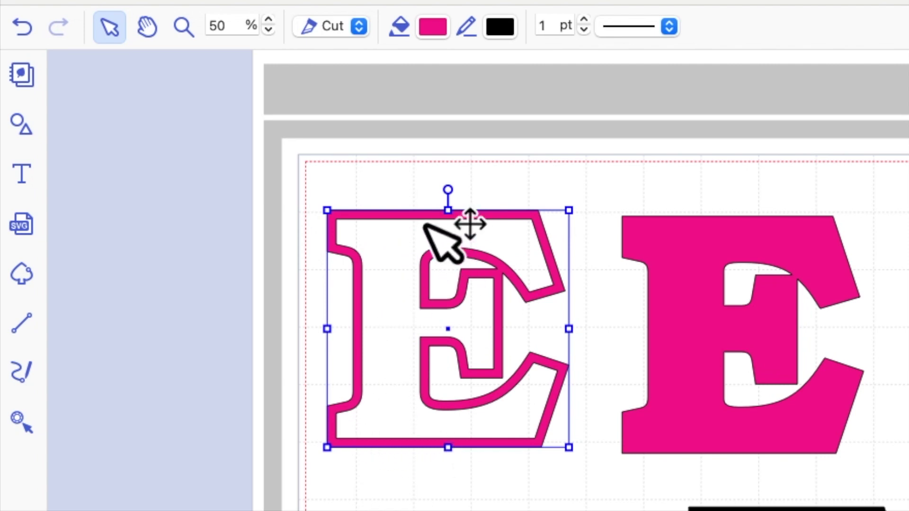
- Place the spare black E inside the thin pink outline so the two line up, and deselect them
drag(757, 509, 388, 379)
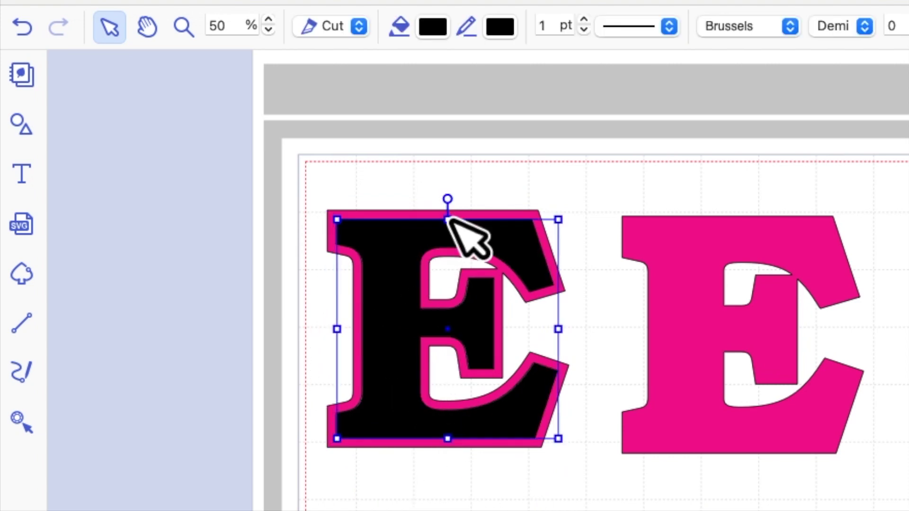
shift+click(412, 428)
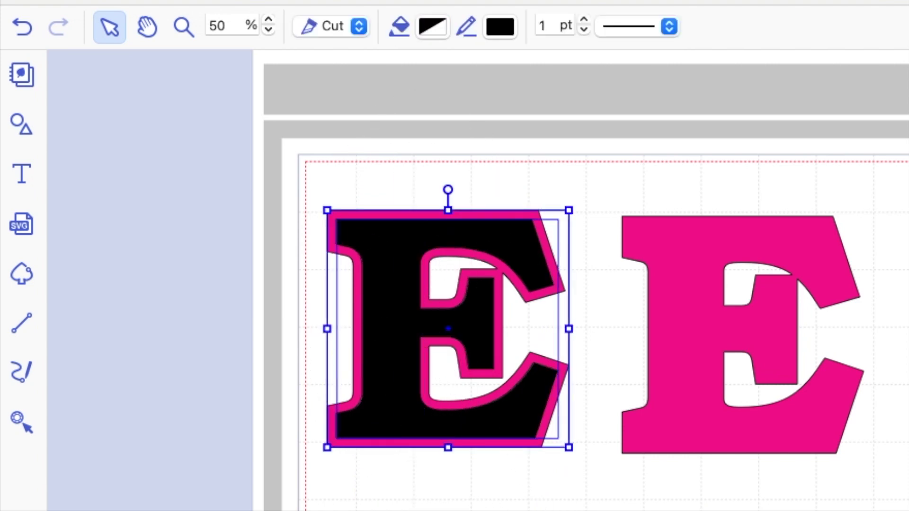
key(Escape)
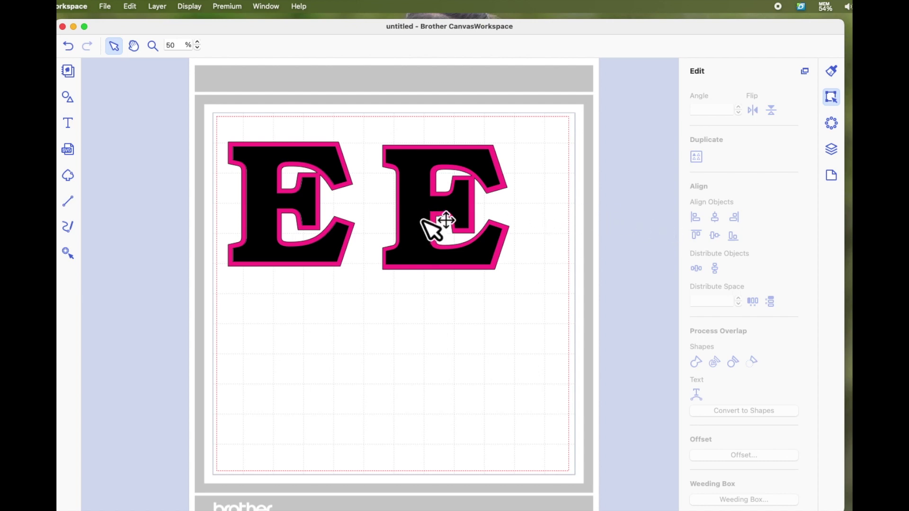
- Move each black E off its pink layer to compare the solid backing with the cut-out outline, and put both back in place
drag(432, 223, 557, 227)
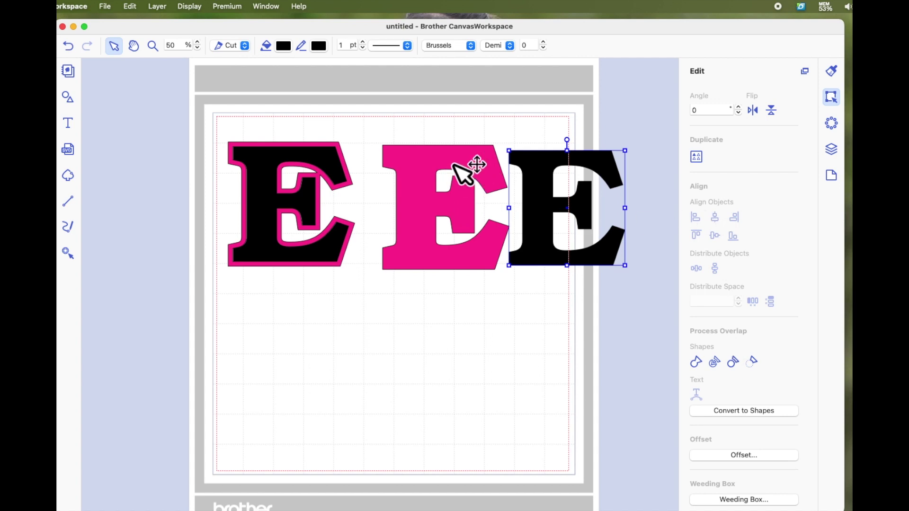
drag(557, 169, 466, 163)
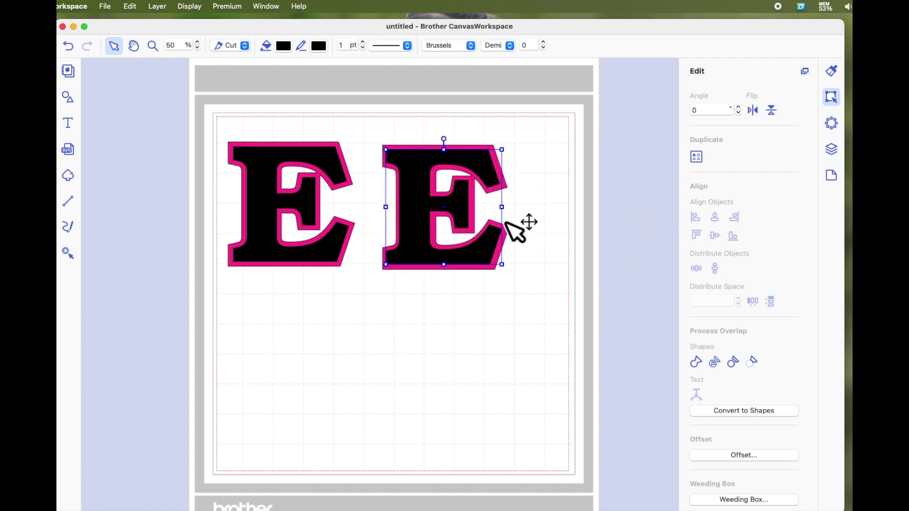
drag(329, 159, 301, 332)
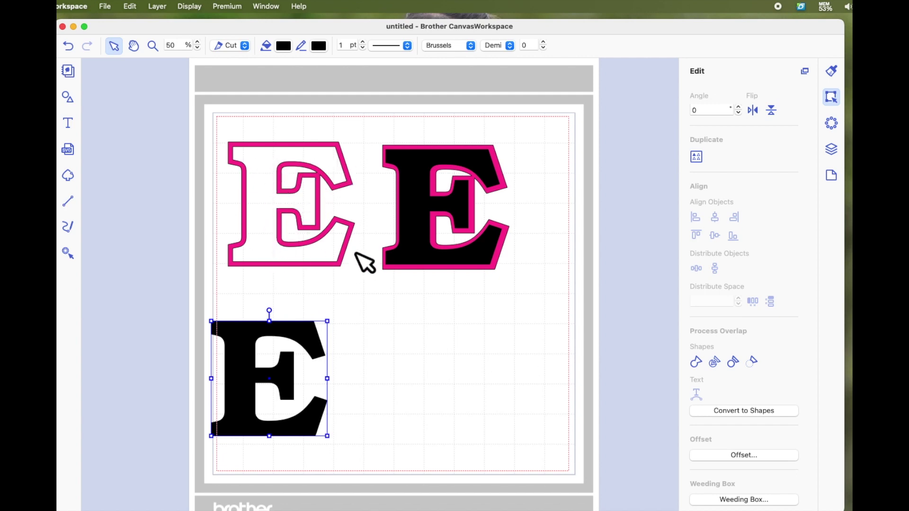
drag(309, 331, 321, 167)
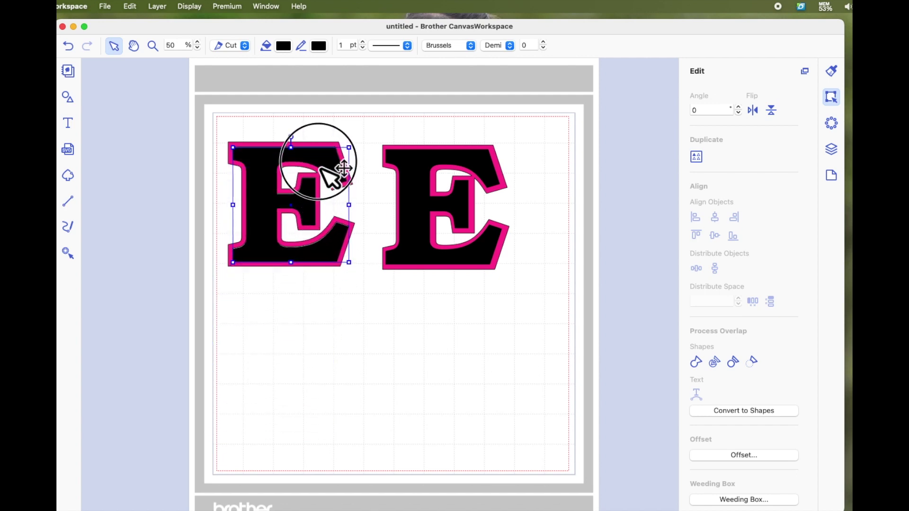
drag(286, 122, 308, 239)
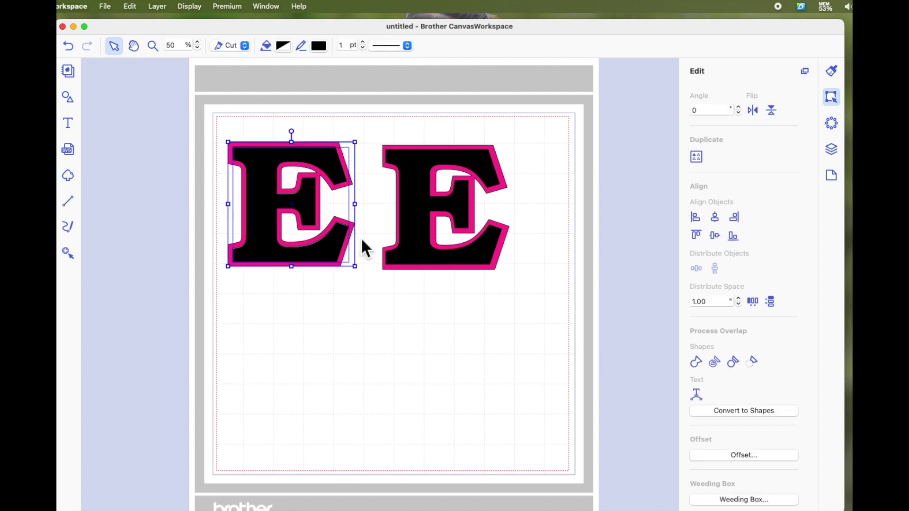
click(444, 378)
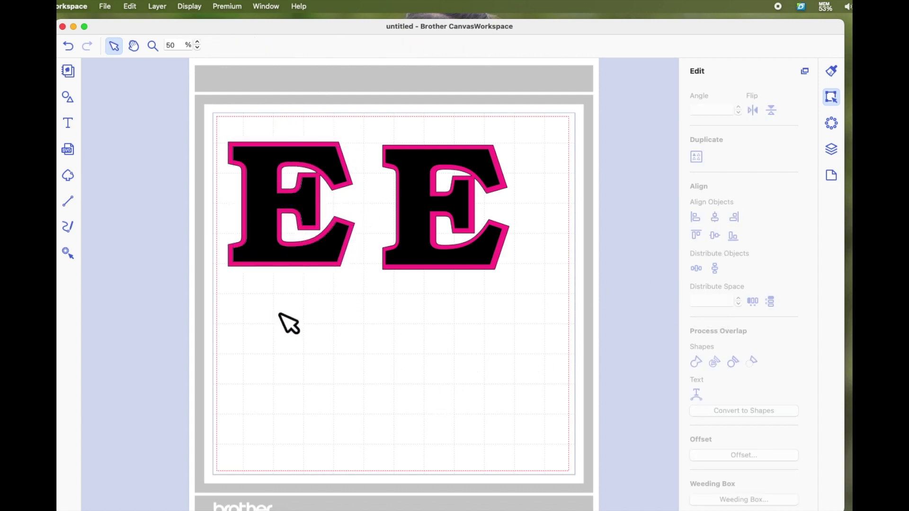
- Move both layered E designs together to the lower part of the mat and deselect them
drag(203, 124, 535, 295)
drag(494, 274, 505, 428)
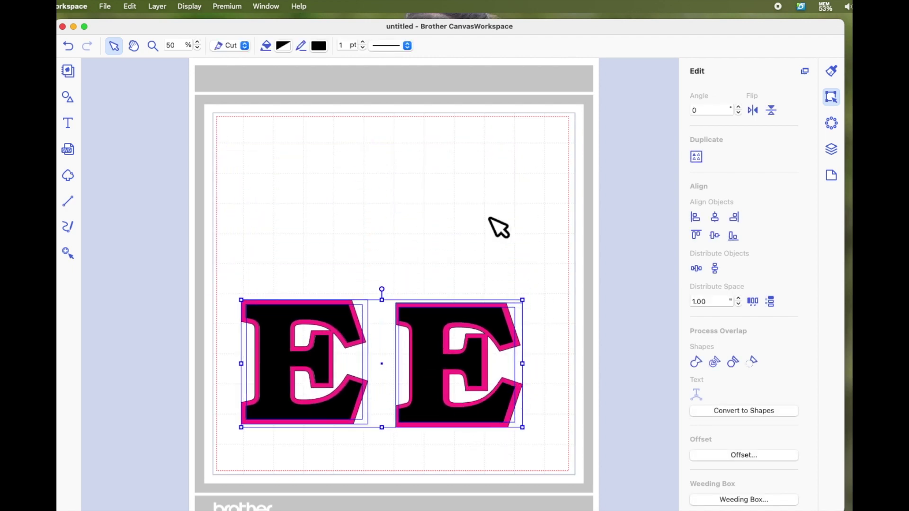
click(490, 220)
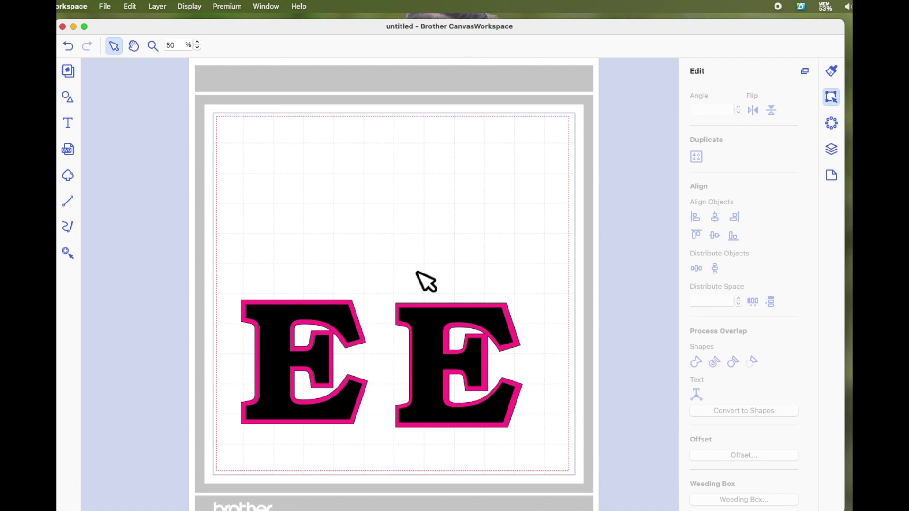
- Add a plain square shape, shrink it, and place it just above the first E design's upper-left part
click(67, 97)
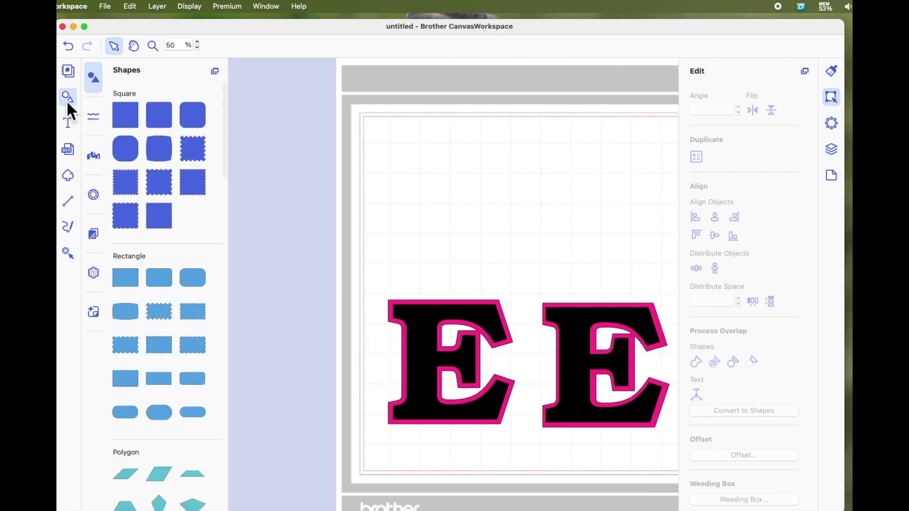
click(125, 115)
drag(485, 122, 400, 263)
drag(378, 230, 413, 279)
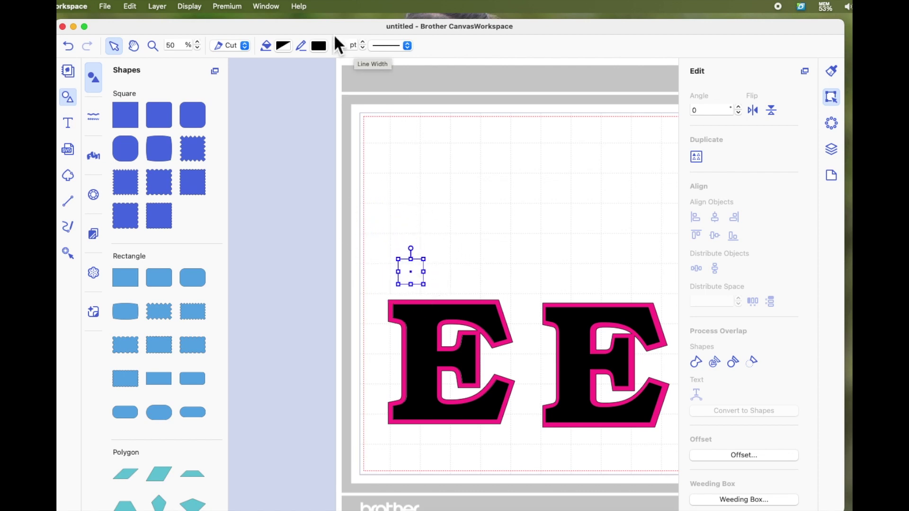
scroll(329, 140, right, 5)
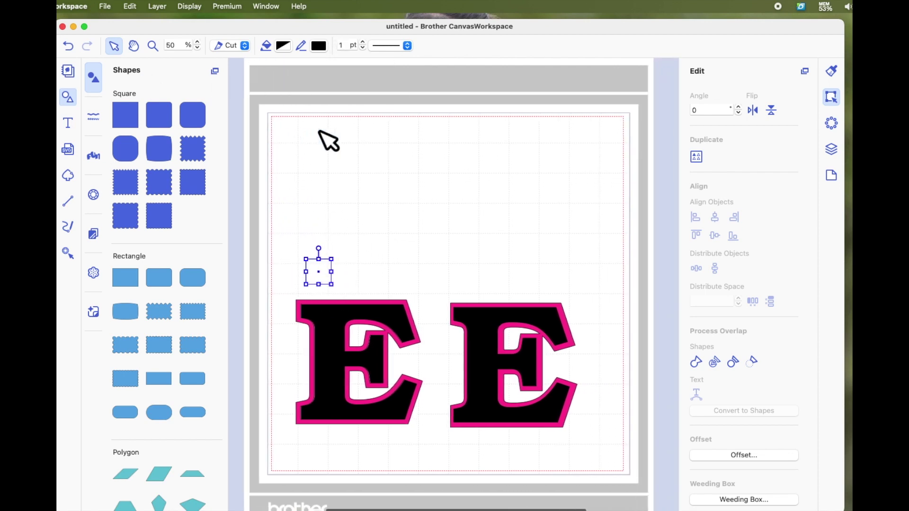
- Fill the small square with Blueberry blue and place a duplicate of it beside it, above the first E design
click(285, 47)
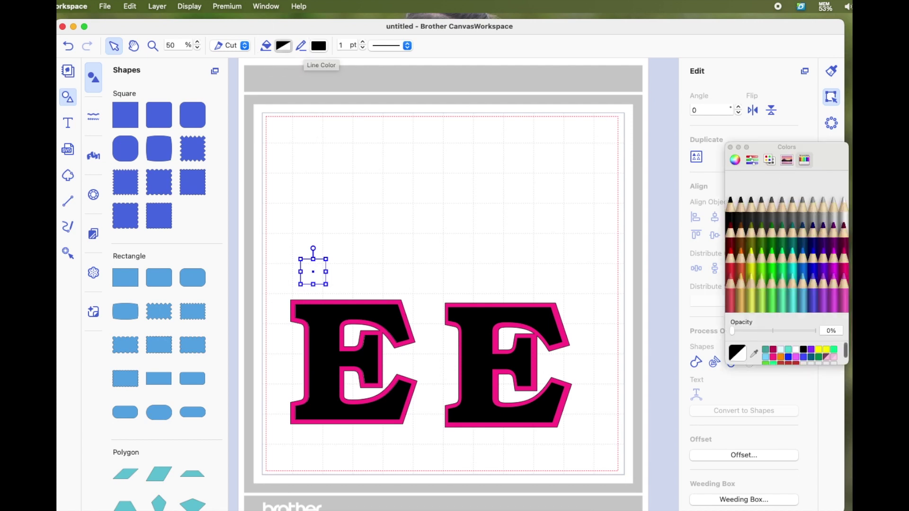
click(817, 279)
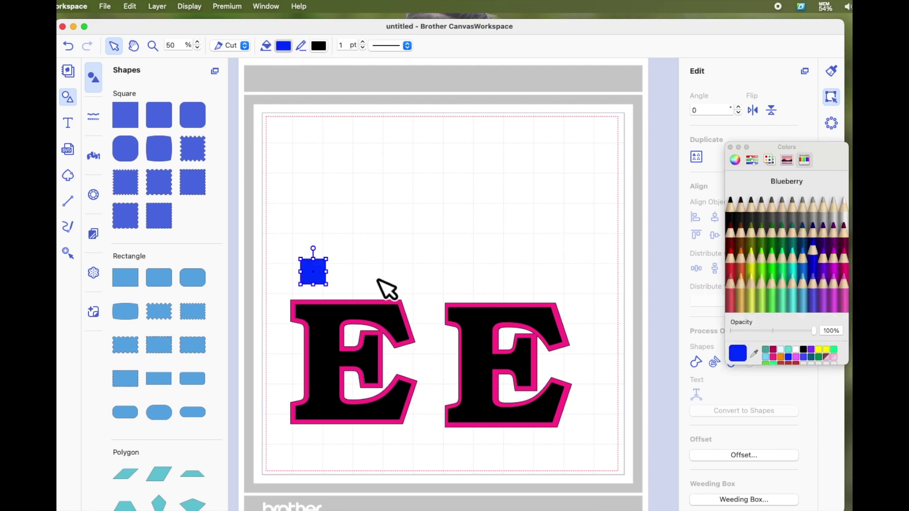
right_click(320, 274)
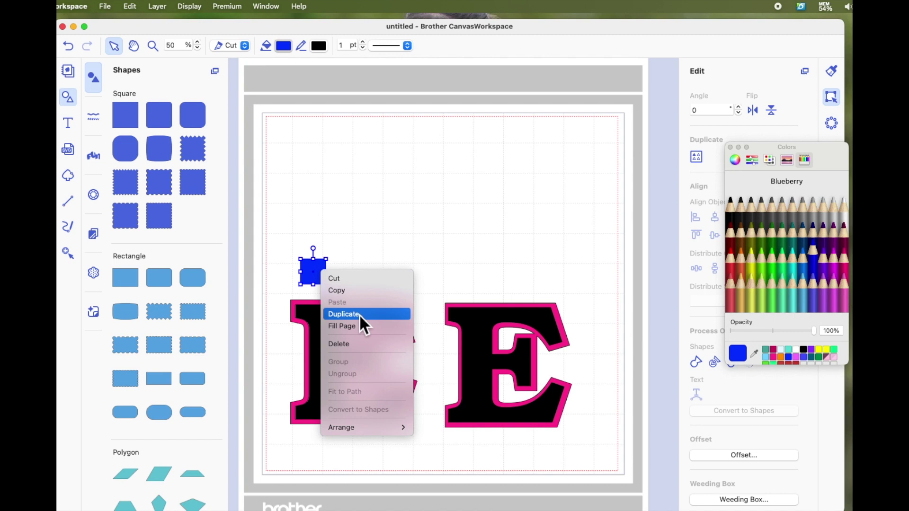
click(359, 314)
drag(324, 279, 381, 279)
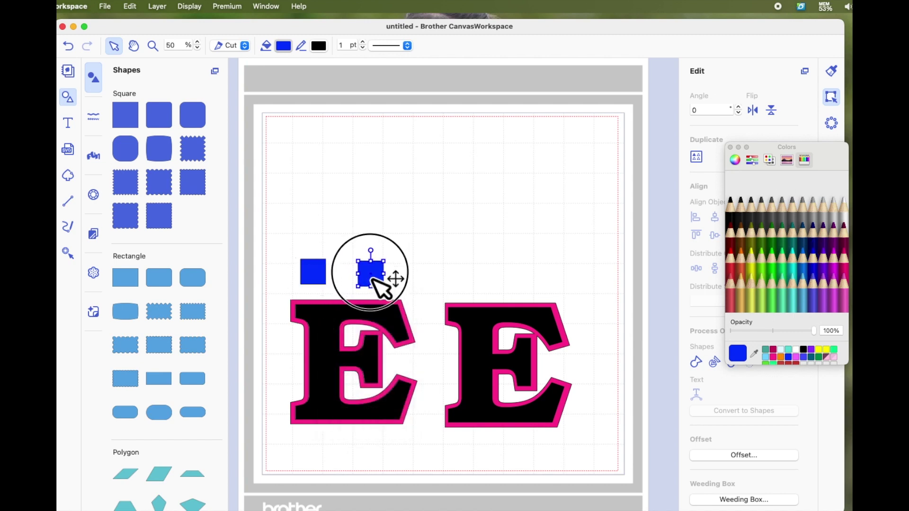
- Align the two blue squares along their bottom edges and group them just above the first E
drag(284, 256, 412, 294)
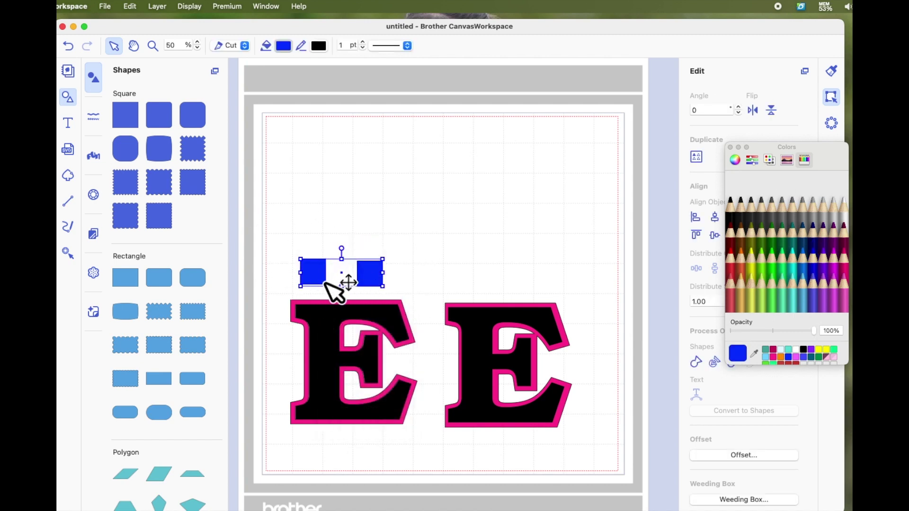
click(730, 148)
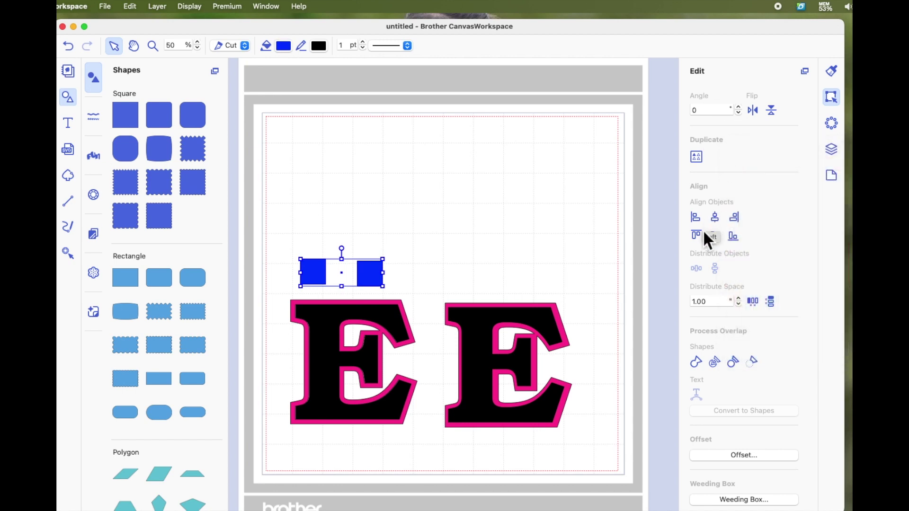
click(735, 239)
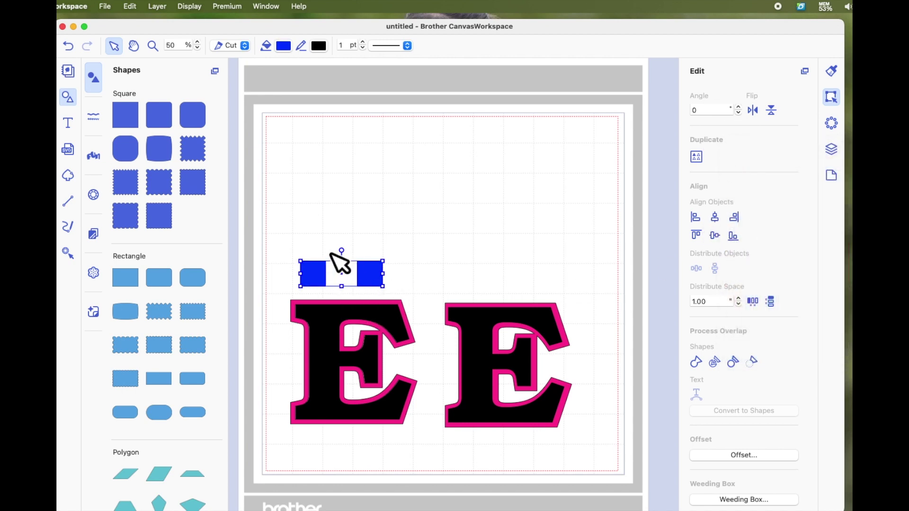
drag(377, 279, 384, 285)
right_click(385, 282)
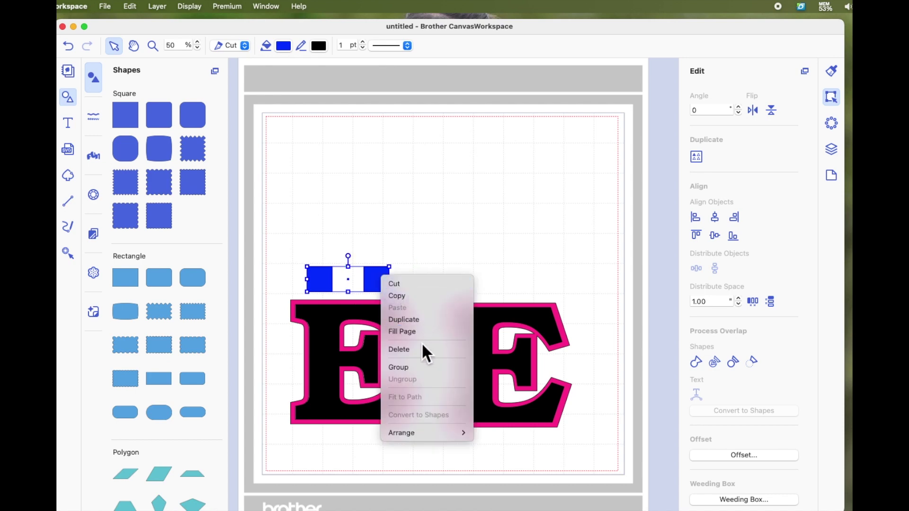
click(414, 368)
click(428, 277)
click(385, 285)
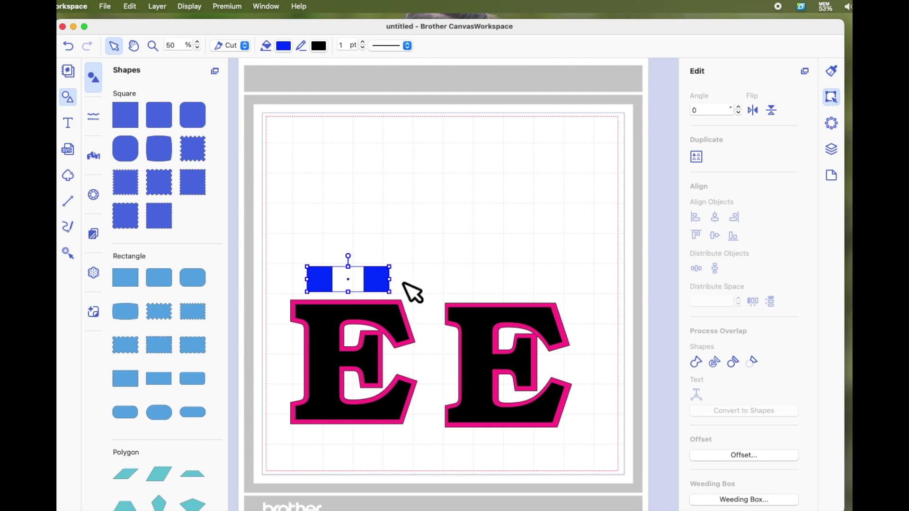
- Change the fill of the grouped squares to Strawberry pink
click(284, 46)
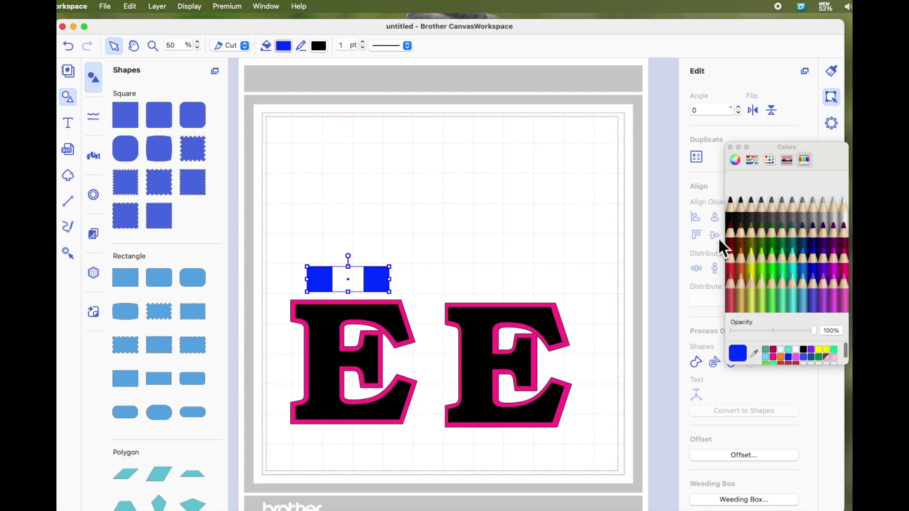
drag(816, 162, 751, 162)
click(778, 277)
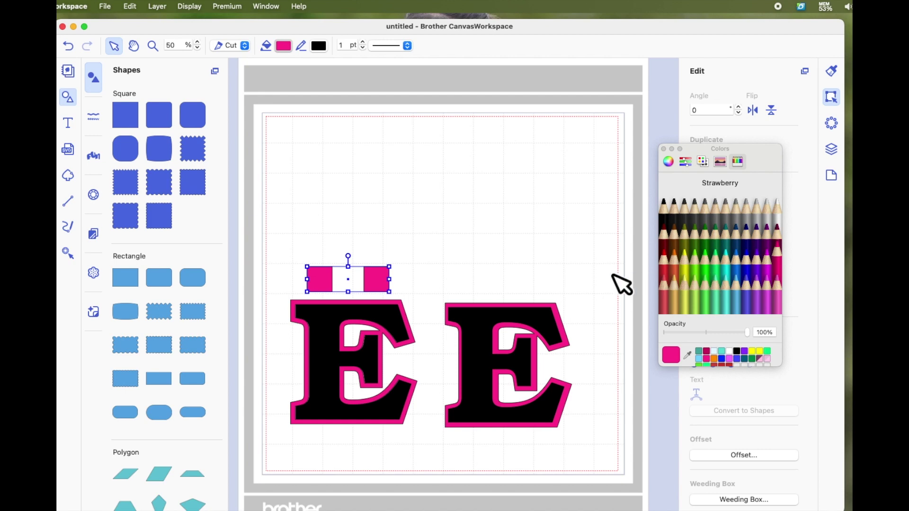
click(446, 266)
- Duplicate the pink pair of squares and fill the copy with black
click(371, 283)
right_click(381, 276)
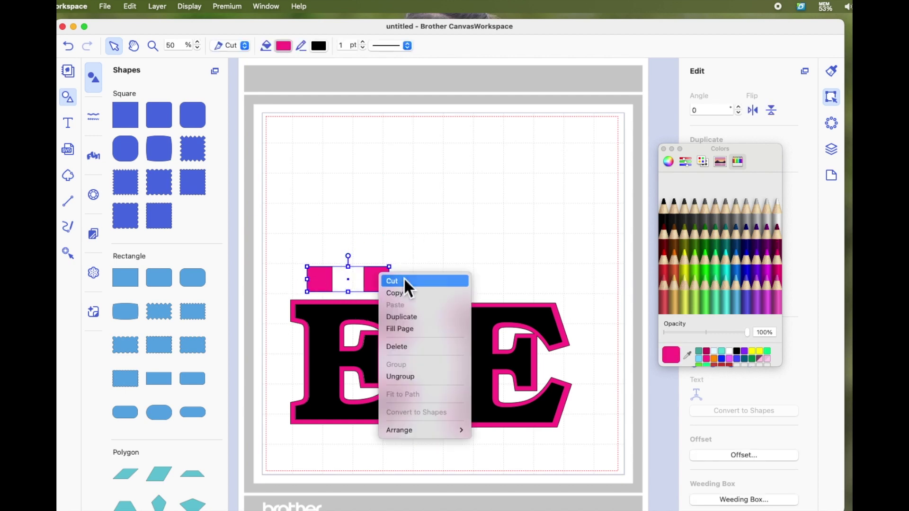
click(426, 317)
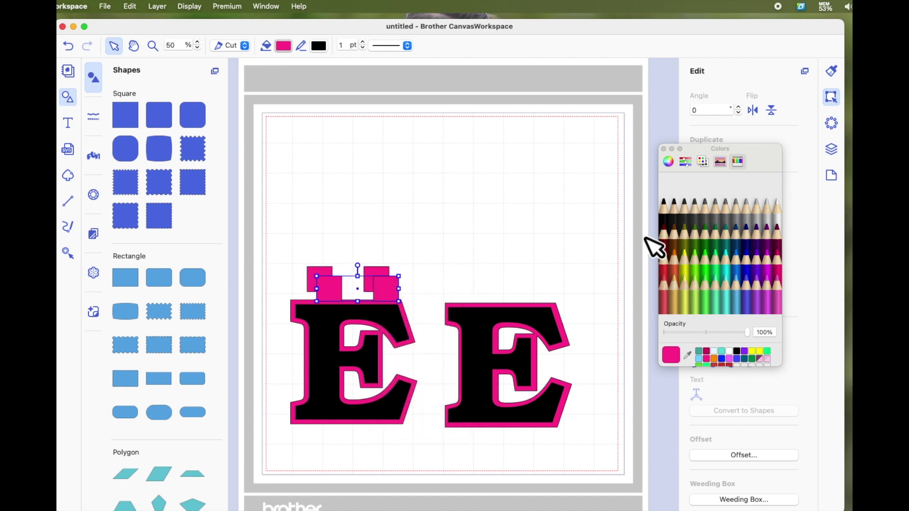
click(667, 220)
- Centre the black pair of squares exactly over the pink pair and deselect them
drag(394, 301, 389, 283)
shift+click(386, 282)
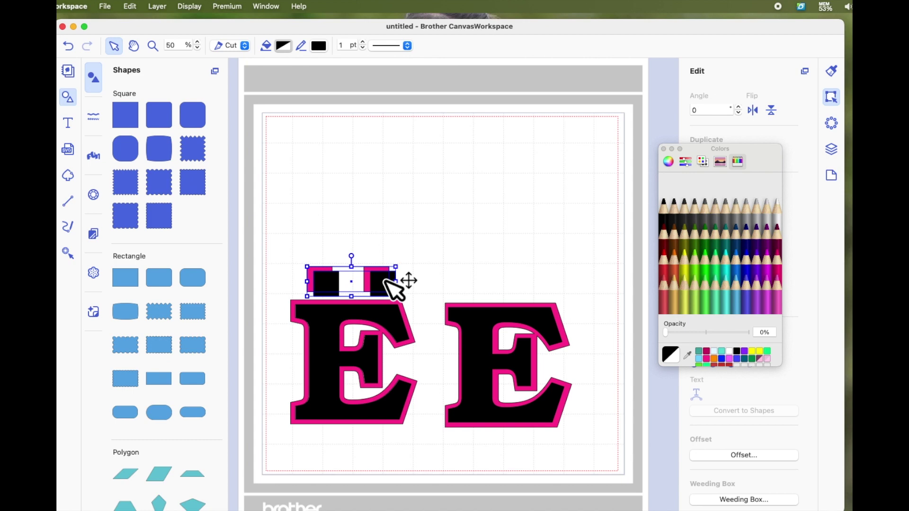
click(664, 149)
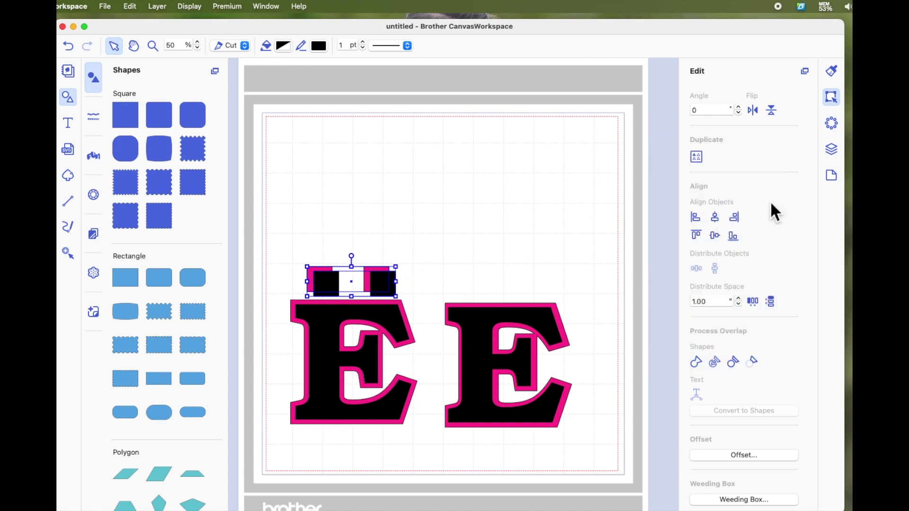
click(439, 237)
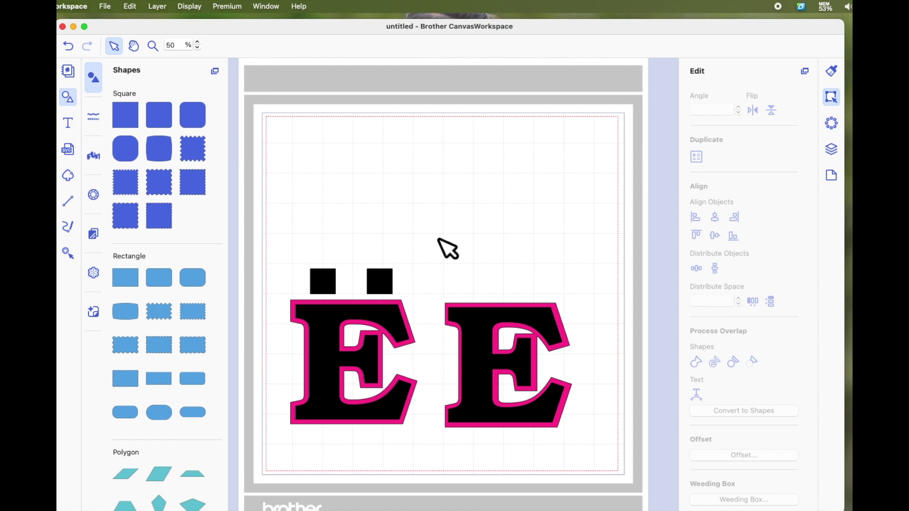
- Group the black squares with the first black E and move the group to the mat's upper-right area
click(387, 290)
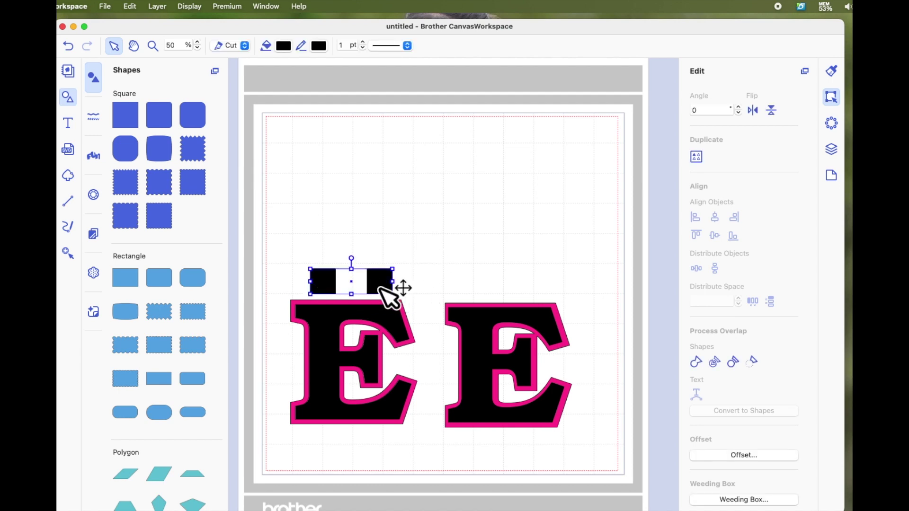
shift+click(326, 316)
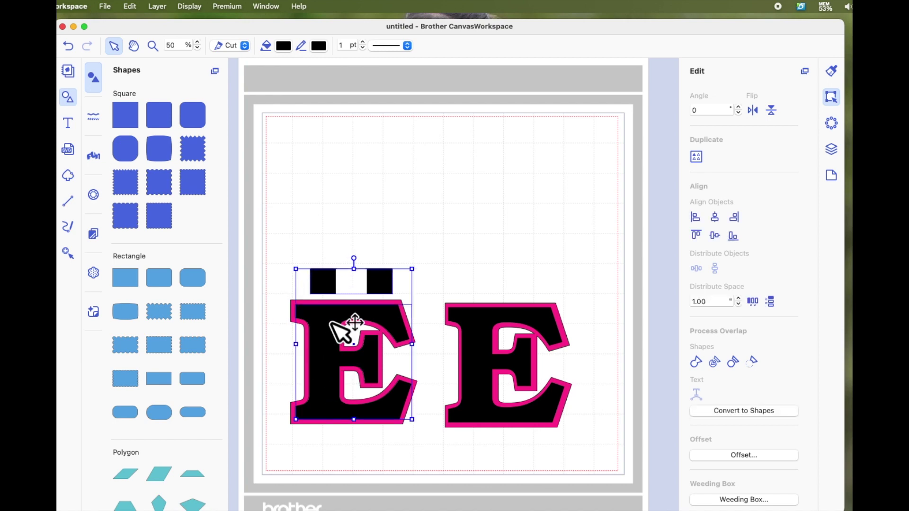
right_click(330, 319)
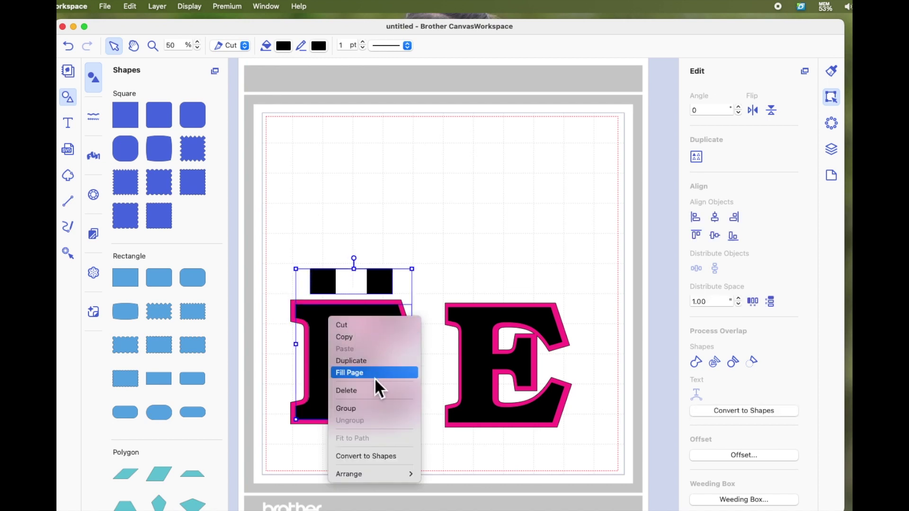
click(371, 410)
drag(345, 375, 523, 233)
click(608, 248)
- Group the pink squares with the pink outline E and set it beside the black group along the upper part of the mat
drag(266, 252, 453, 479)
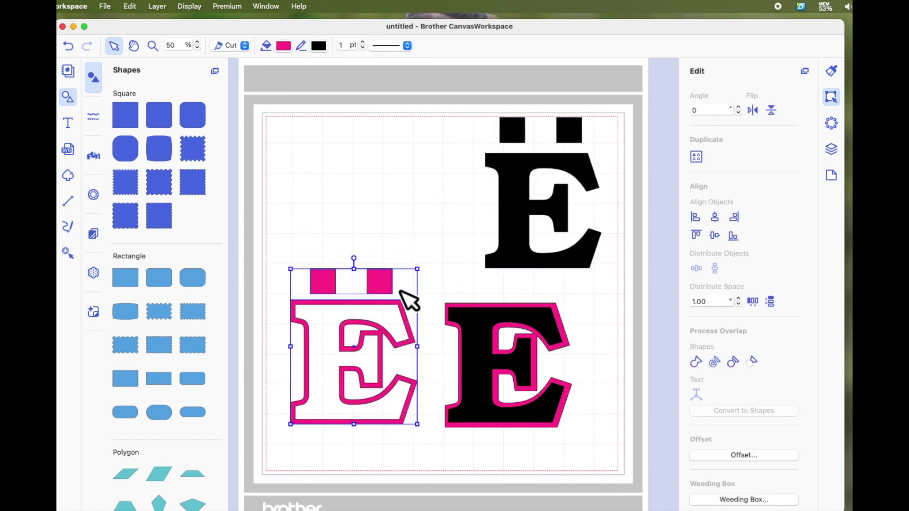
right_click(324, 311)
click(359, 396)
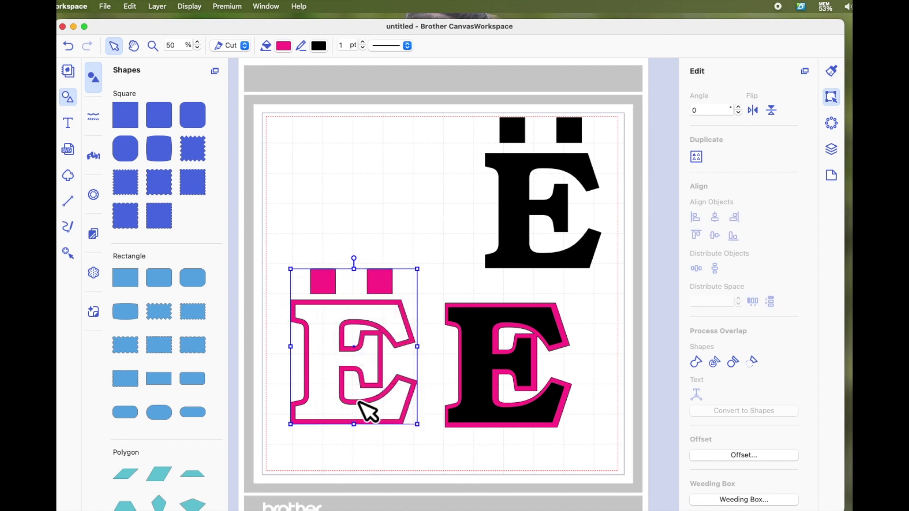
drag(355, 365, 343, 227)
drag(537, 197, 497, 209)
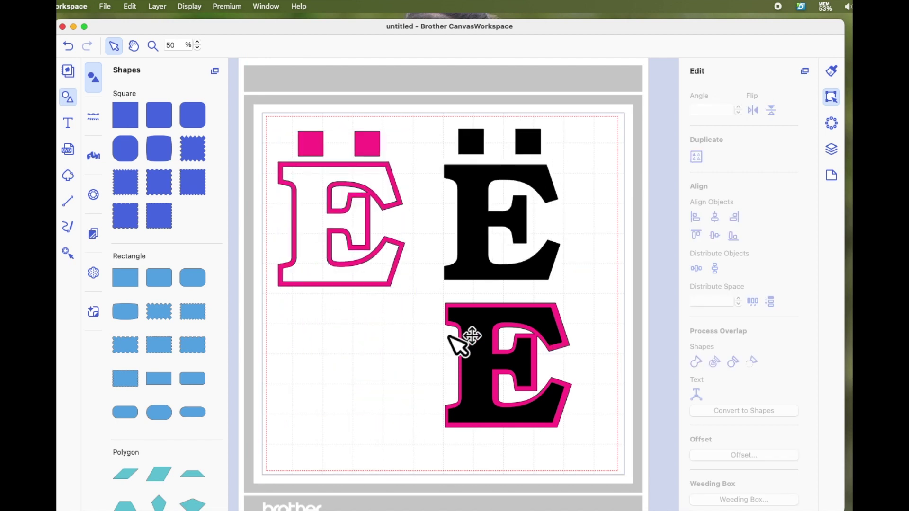
- Move the black E off the solid pink offset to expose the backing, and put it back in place
drag(487, 340, 440, 440)
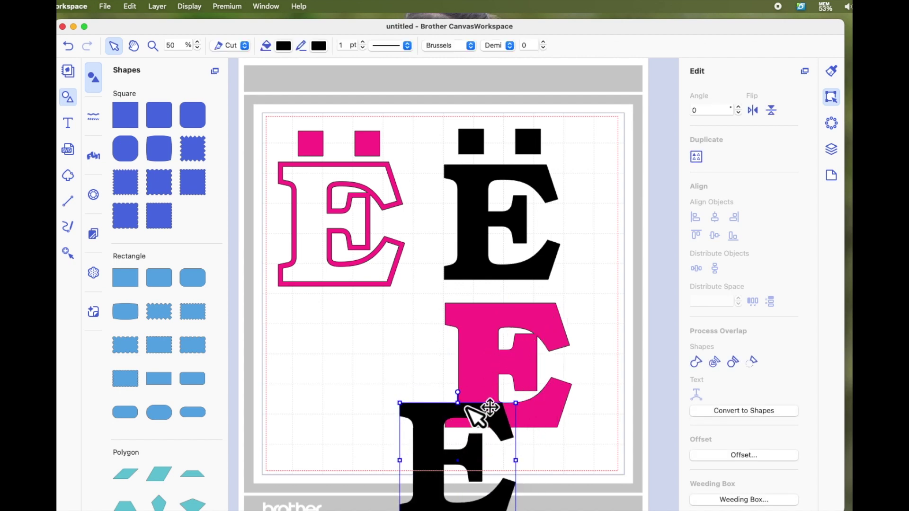
drag(435, 445, 399, 382)
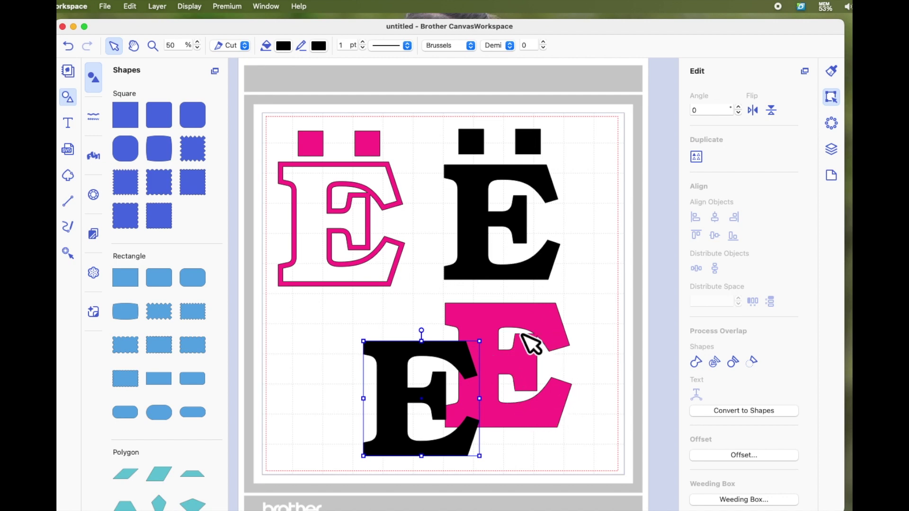
drag(419, 353, 490, 329)
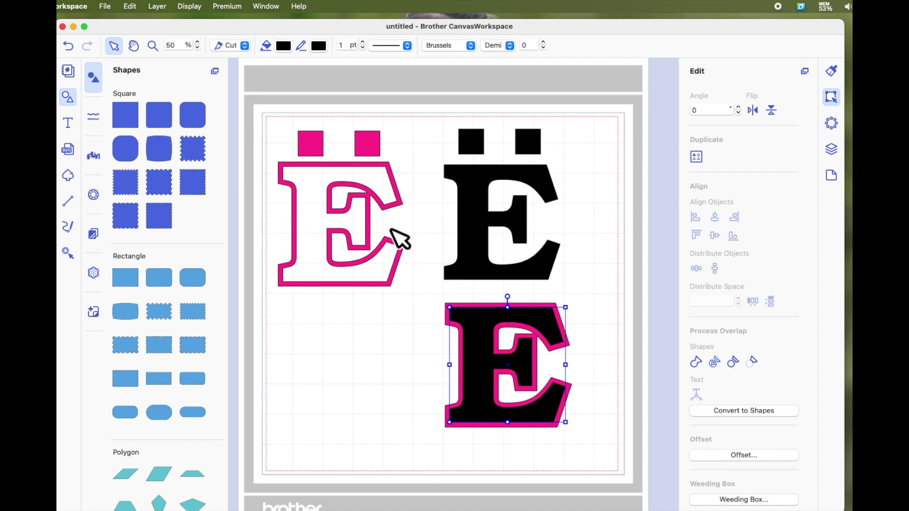
- Delete the second E design with the solid pink offset, including its black layer
drag(434, 296, 609, 435)
key(Delete)
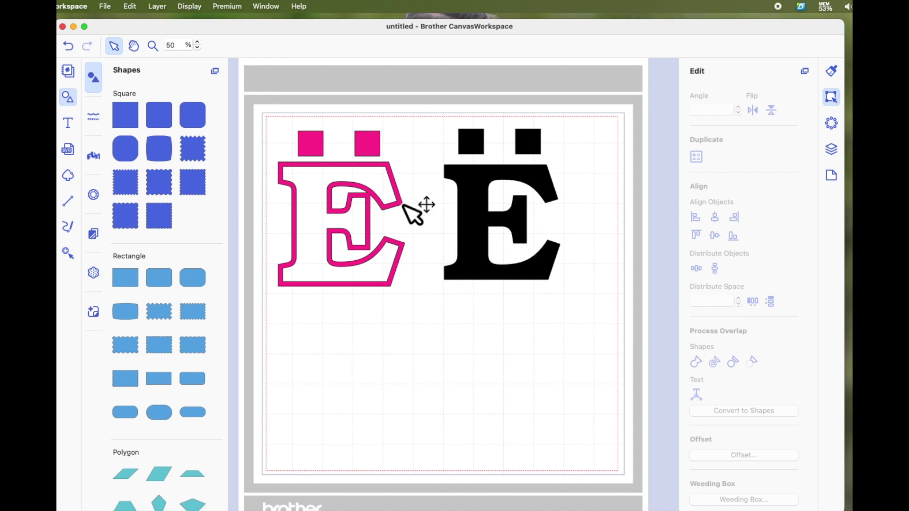
- Place the black E group over the pink outline group so they line up, and move both to the mat's upper right
click(377, 138)
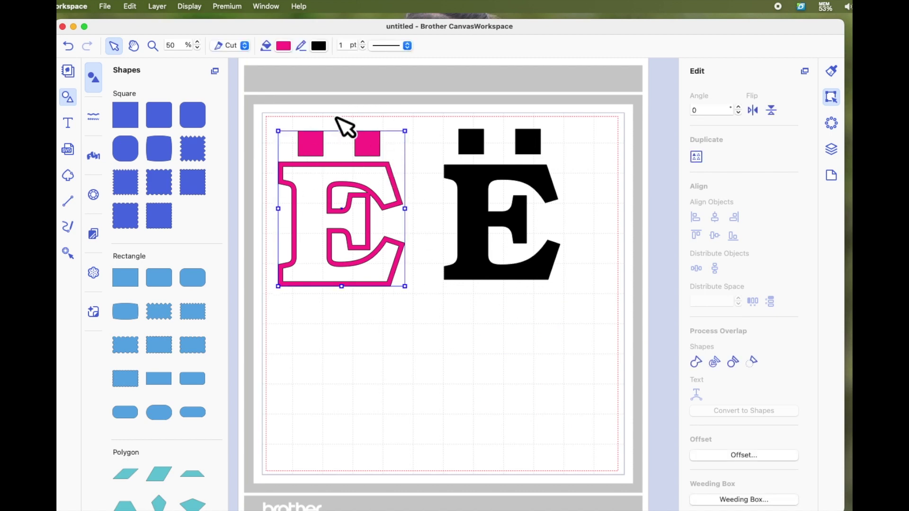
click(471, 198)
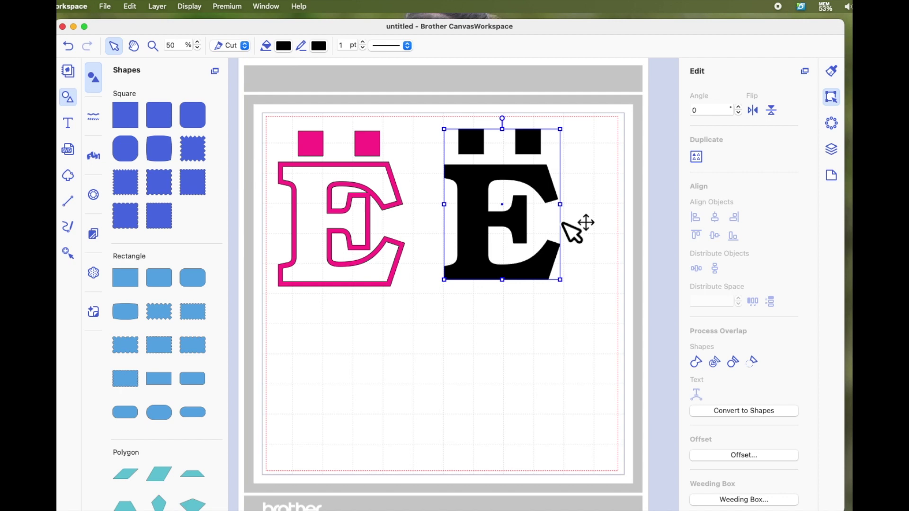
scroll(563, 222, left, 2)
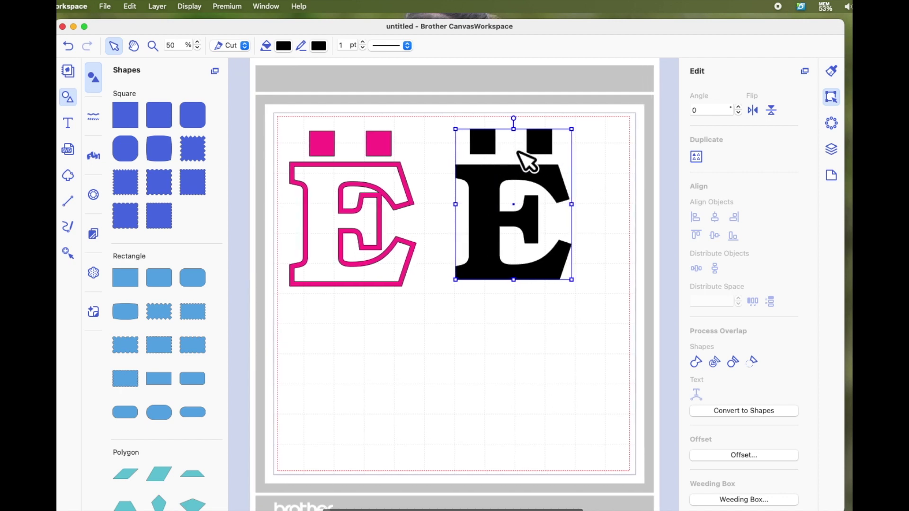
drag(568, 188, 450, 189)
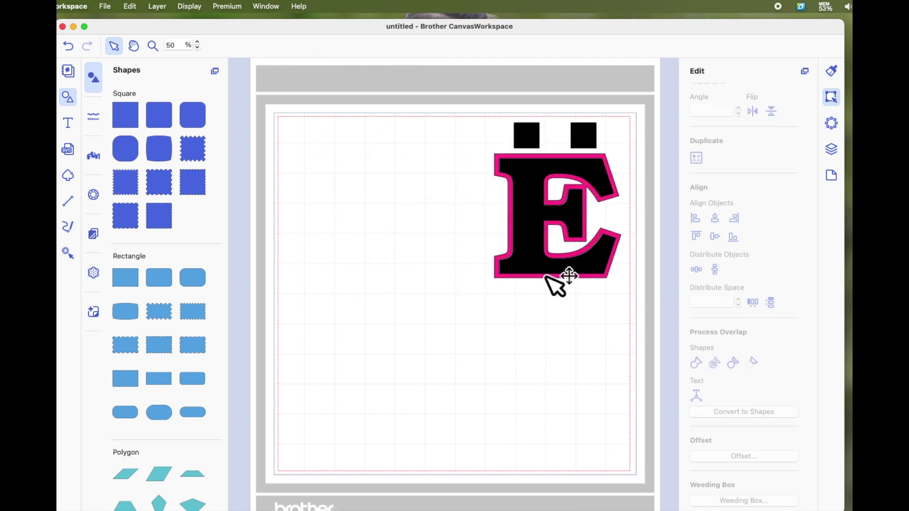
- Add the letter B as text and enlarge it to about the E's height on the upper-left part of the mat
click(68, 124)
key(Escape)
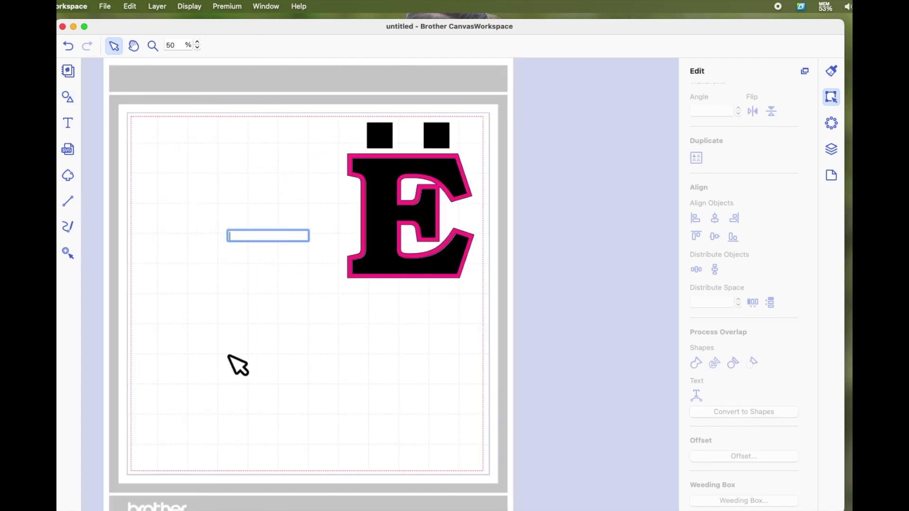
key(Escape)
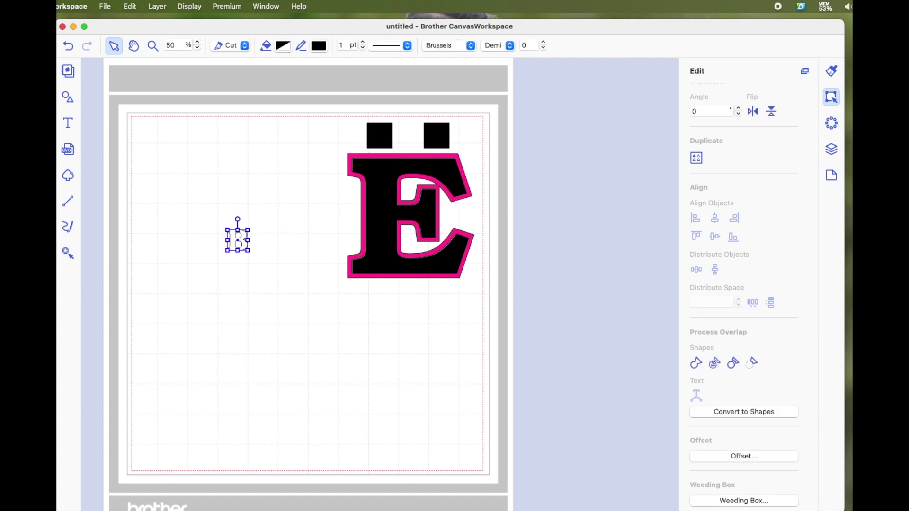
click(242, 231)
- Move the whole layered E design off the mat to its right and shift the letter B slightly inward
drag(335, 116, 416, 203)
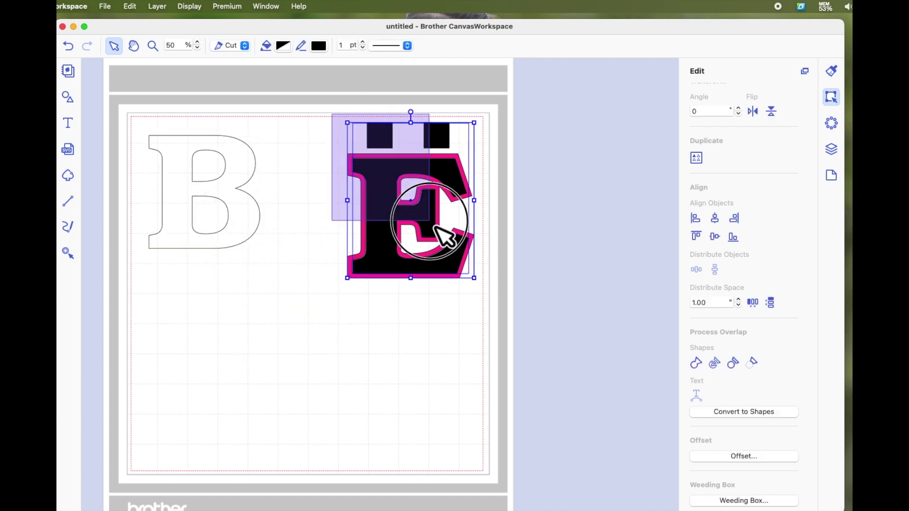
drag(400, 239, 603, 230)
drag(241, 229, 268, 235)
- Fill the letter B with black and close the colour picker
click(284, 45)
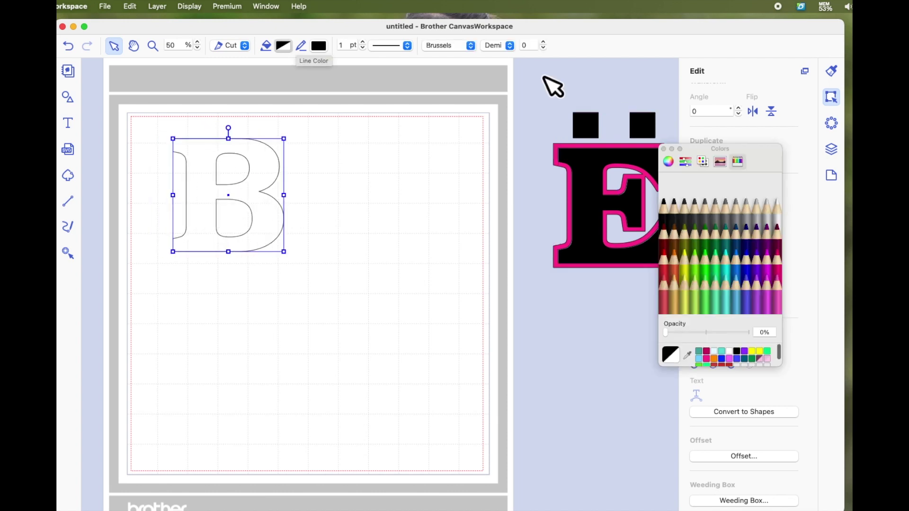
click(667, 225)
click(663, 149)
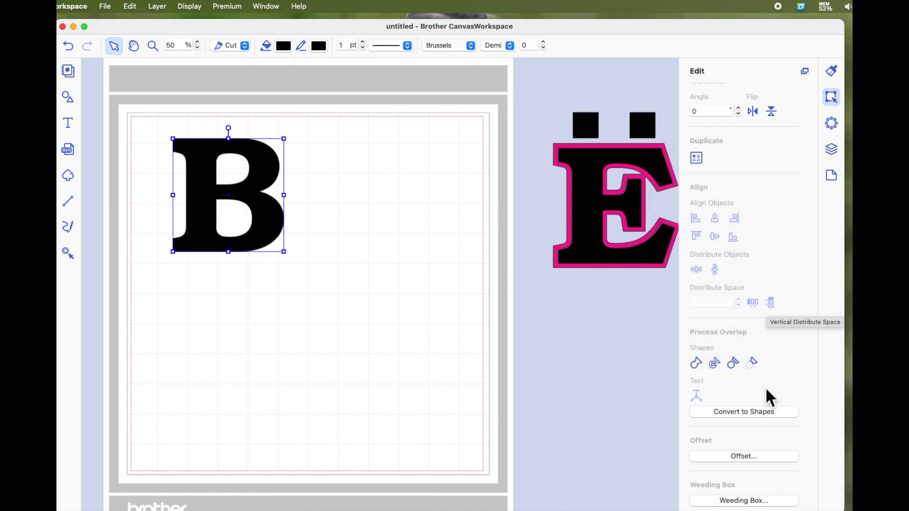
- Create a 0.16-inch outward offset line with bevel corners around only the outer edge of the letter B
click(757, 457)
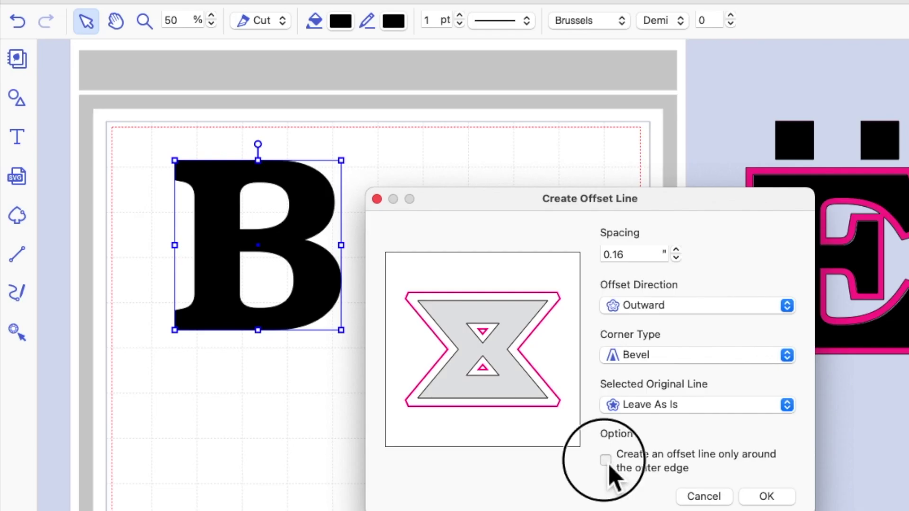
click(460, 339)
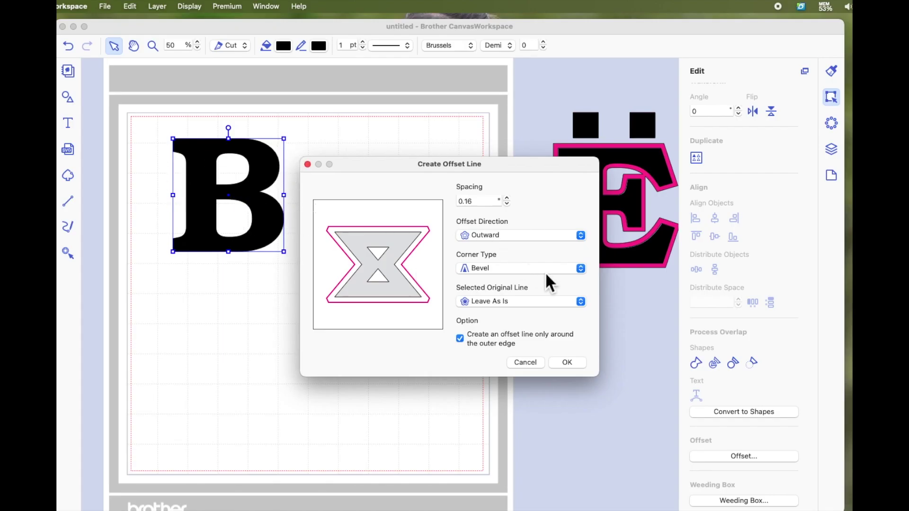
click(581, 269)
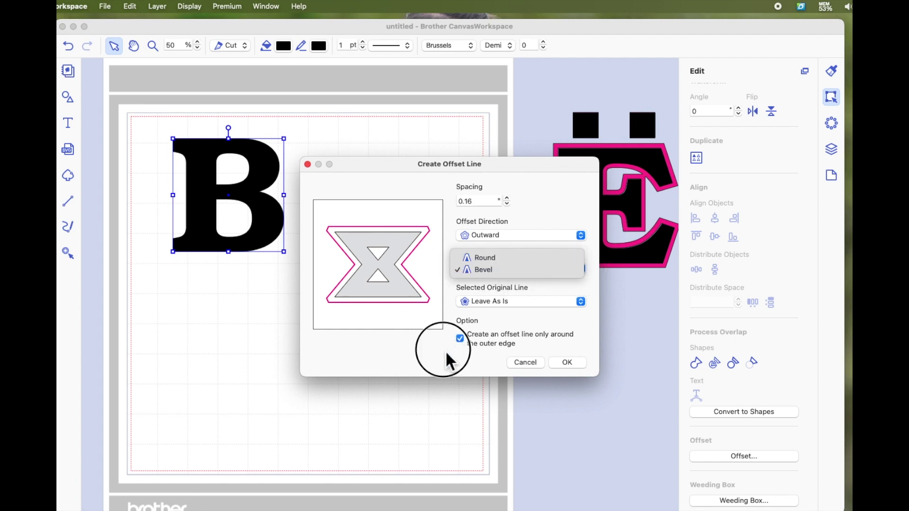
click(463, 350)
click(578, 362)
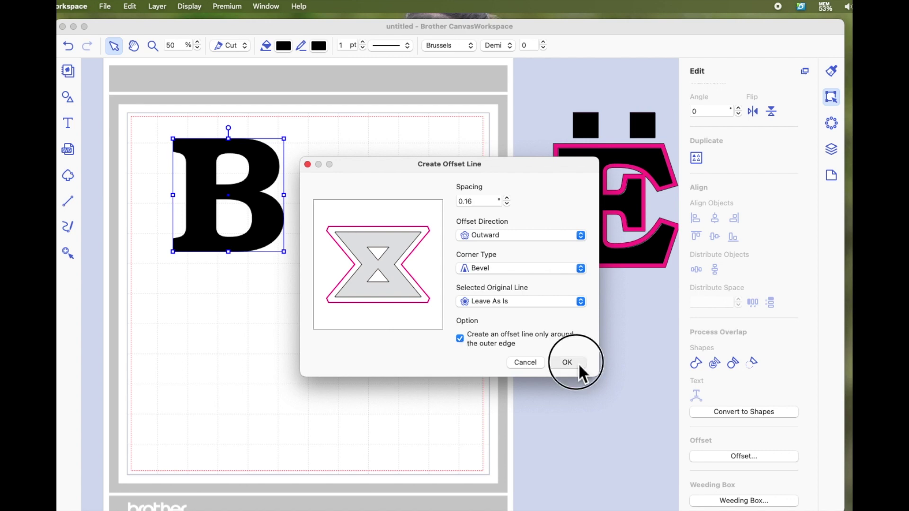
- Move the outer-edge offset outline to the right of the black B and delete it
click(341, 177)
drag(278, 157, 426, 168)
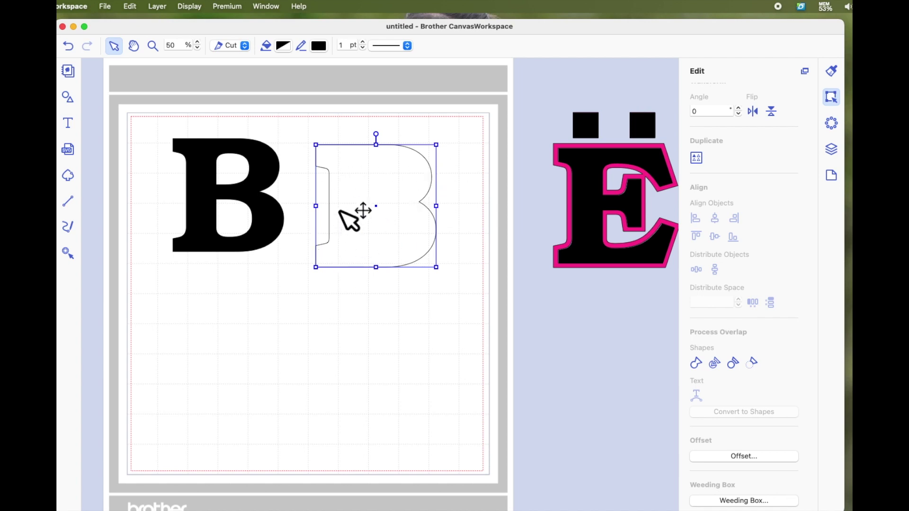
scroll(322, 208, left, 3)
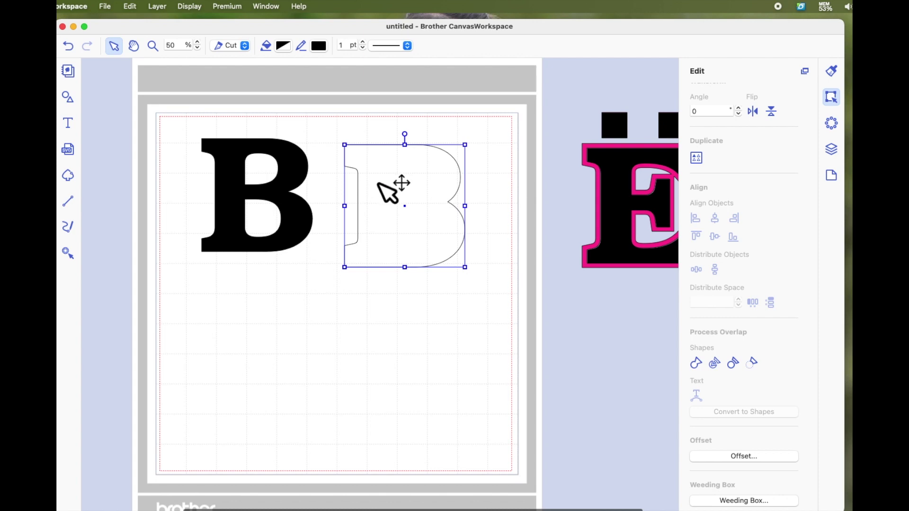
key(Delete)
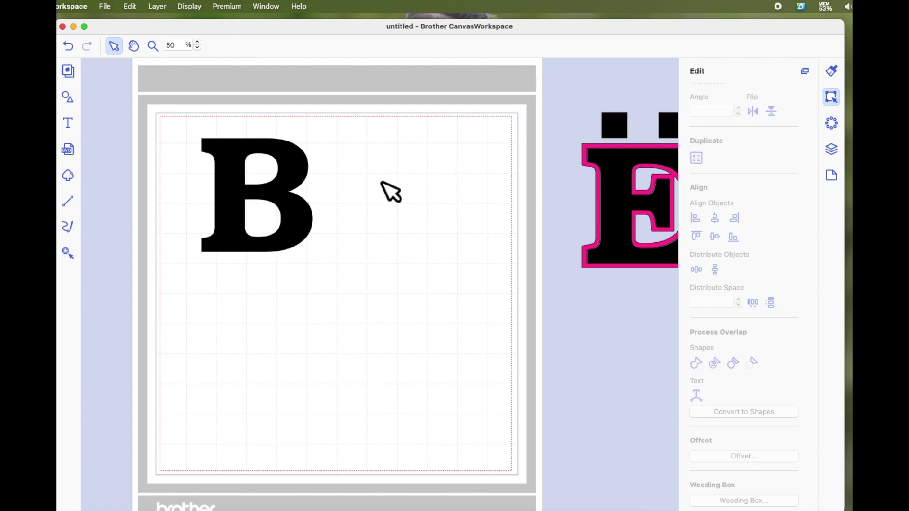
- Create a 0.16-inch outward bevel offset of the letter B that also follows its inner openings
click(295, 177)
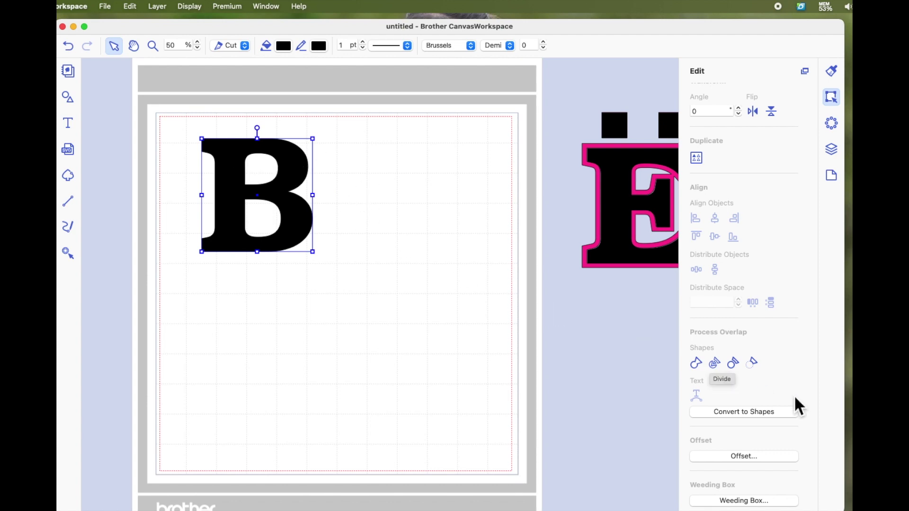
click(747, 456)
click(464, 340)
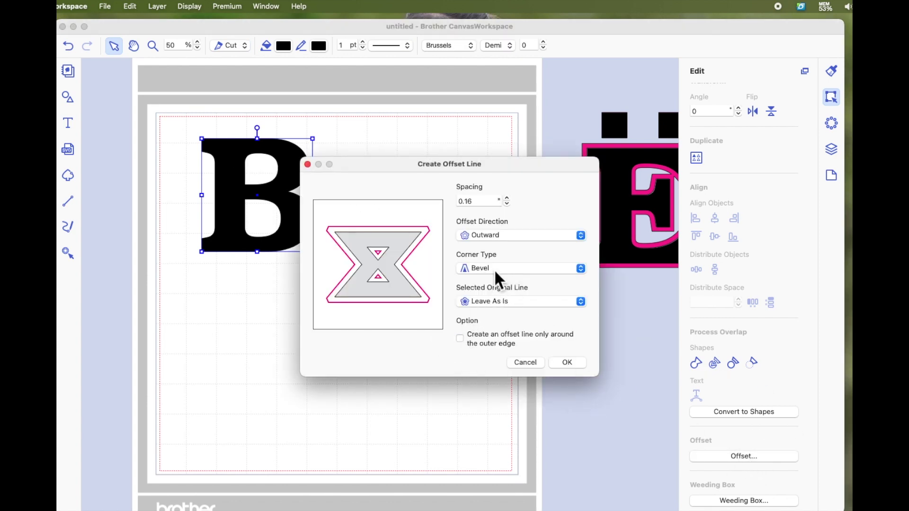
click(572, 363)
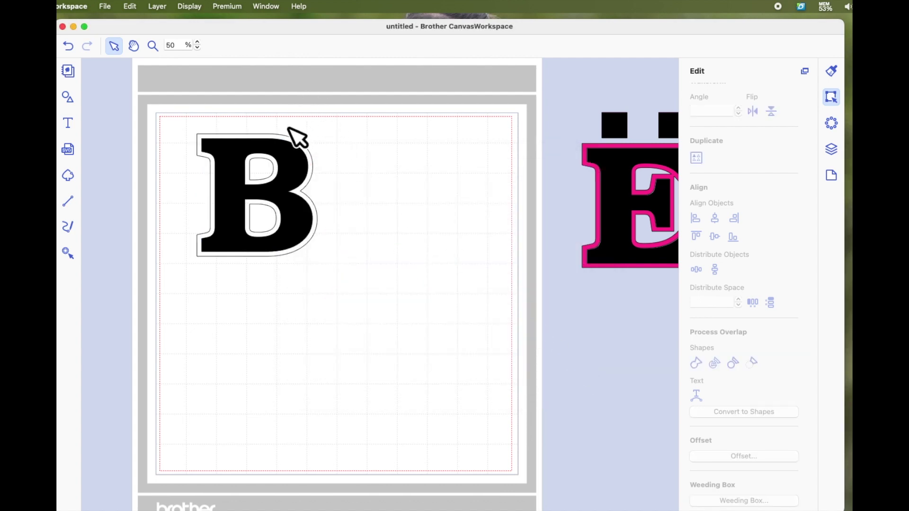
- Fill the offset shape around the B with the Strawberry pink colour
click(281, 142)
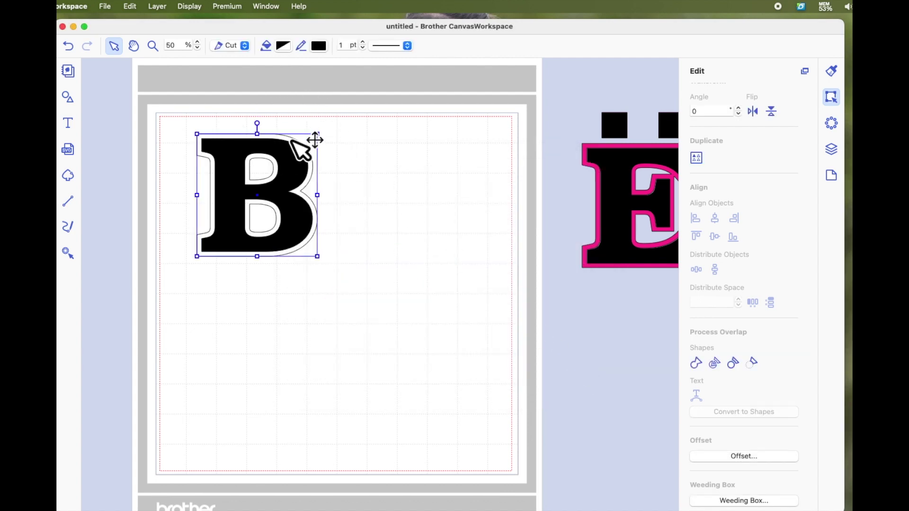
click(283, 47)
click(778, 268)
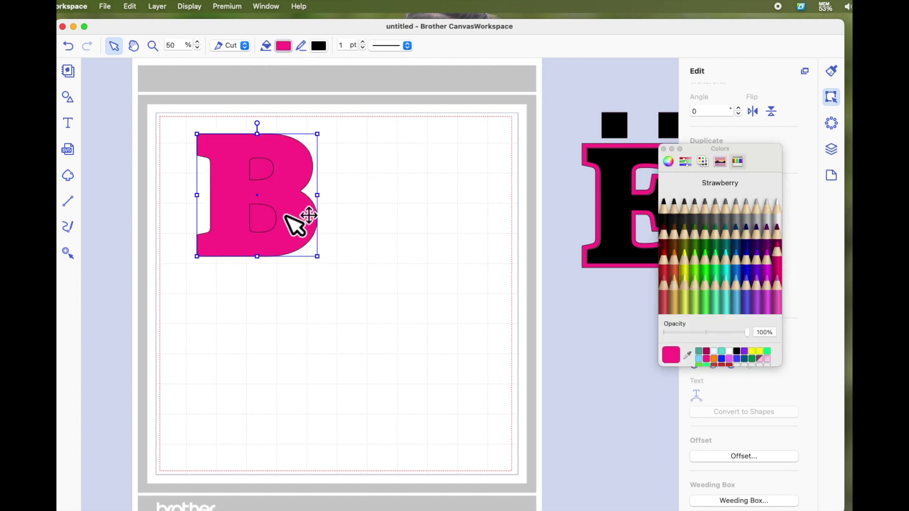
- Undo a trial move of the pink offset shape and arrange it behind the black B
drag(298, 232, 426, 224)
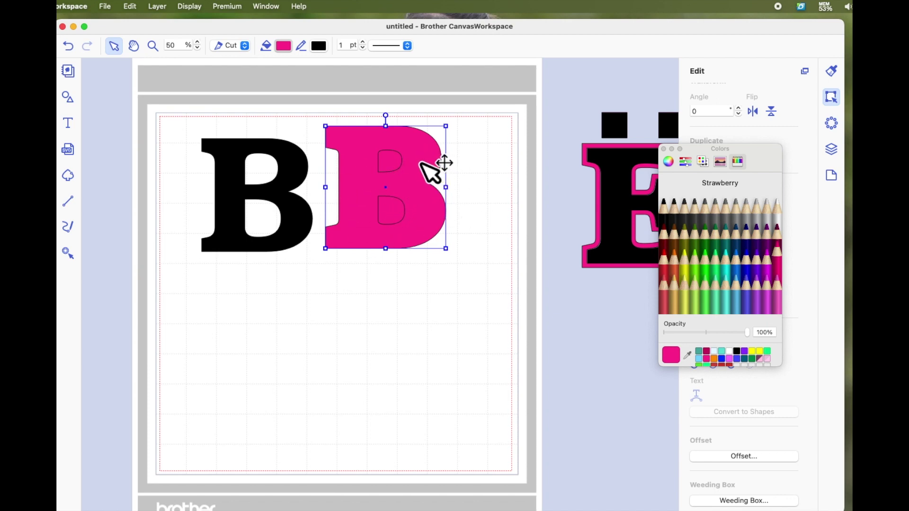
click(69, 46)
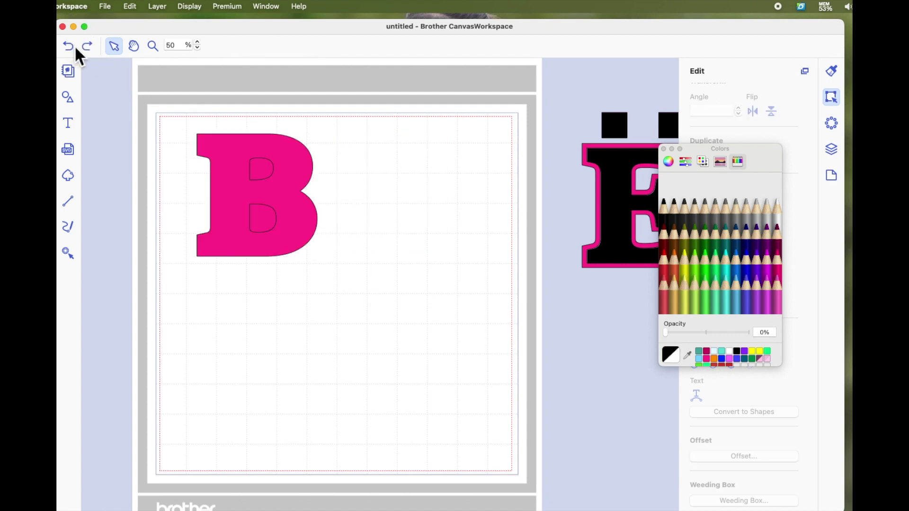
click(291, 165)
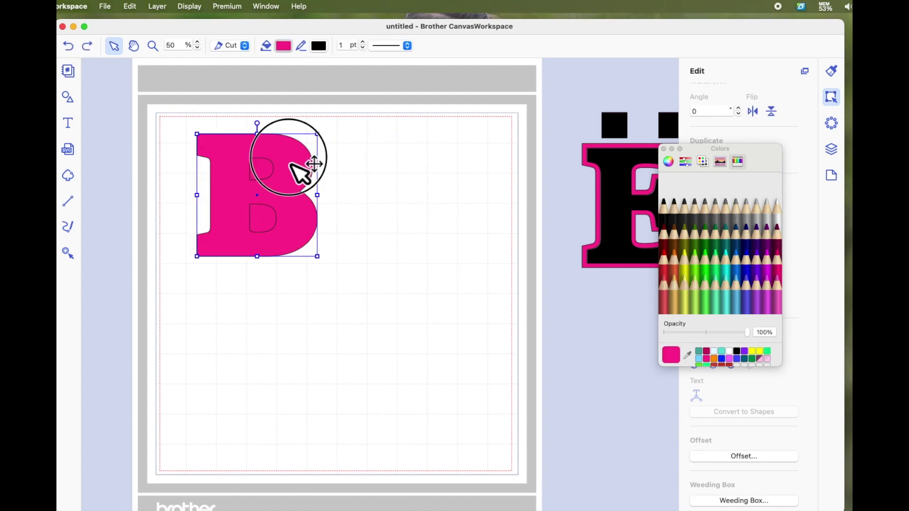
right_click(291, 164)
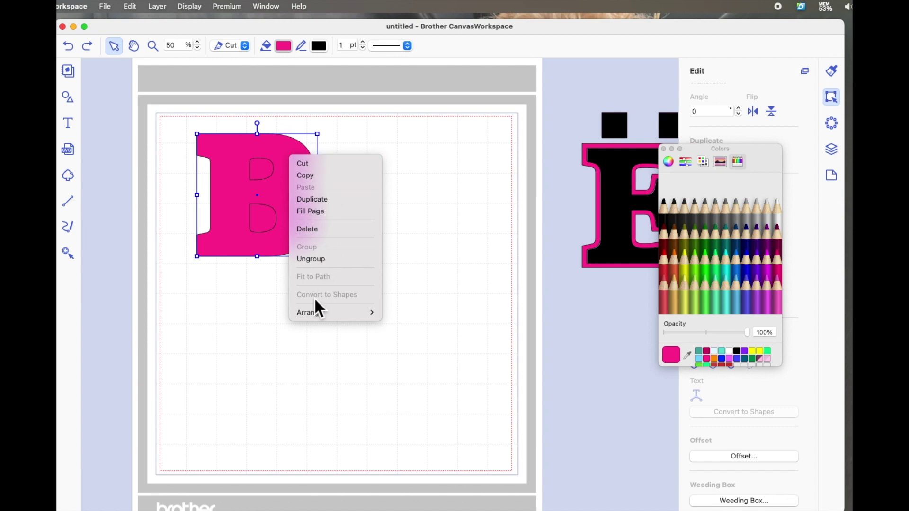
mouse_move(318, 313)
click(411, 348)
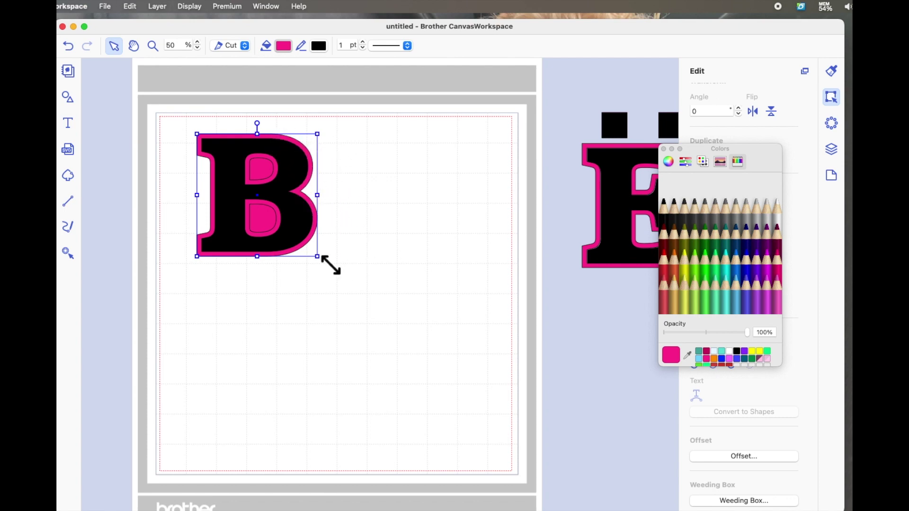
- Duplicate the black B and place the copy to the right of the layered letter
click(414, 245)
click(305, 229)
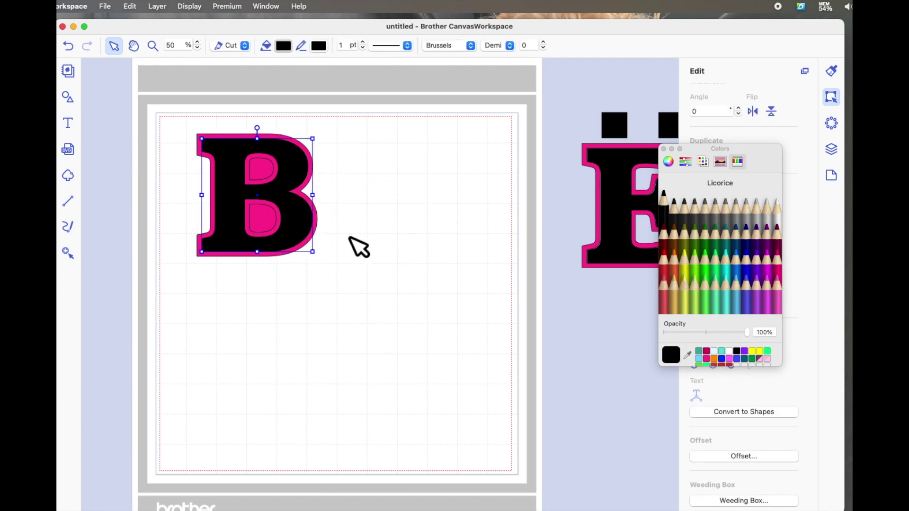
click(359, 247)
drag(169, 115, 332, 281)
right_click(297, 218)
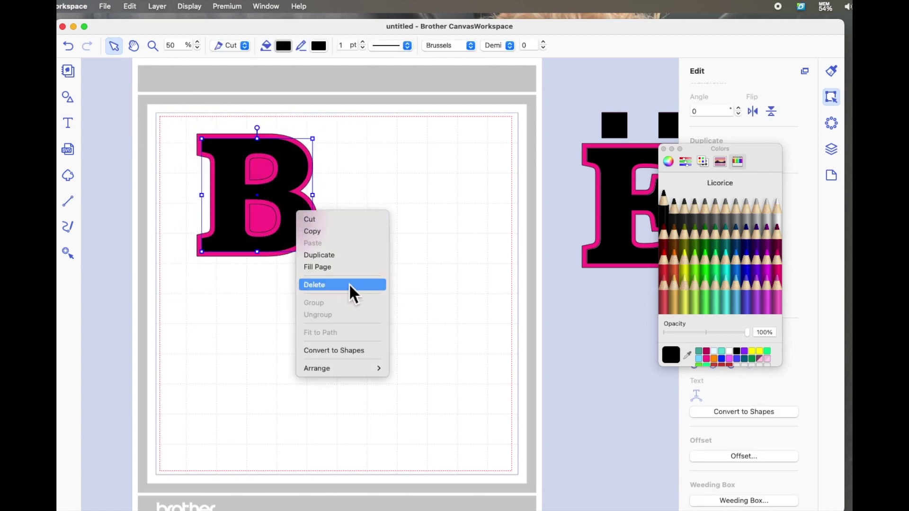
click(351, 260)
drag(310, 244, 470, 223)
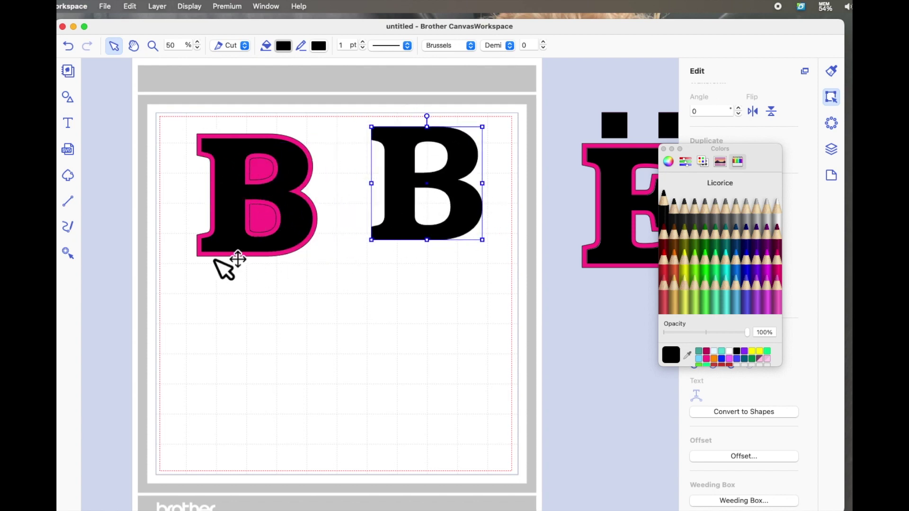
- Cut the overlapping black B out of the pink offset shape and close the colour picker
drag(197, 128, 296, 229)
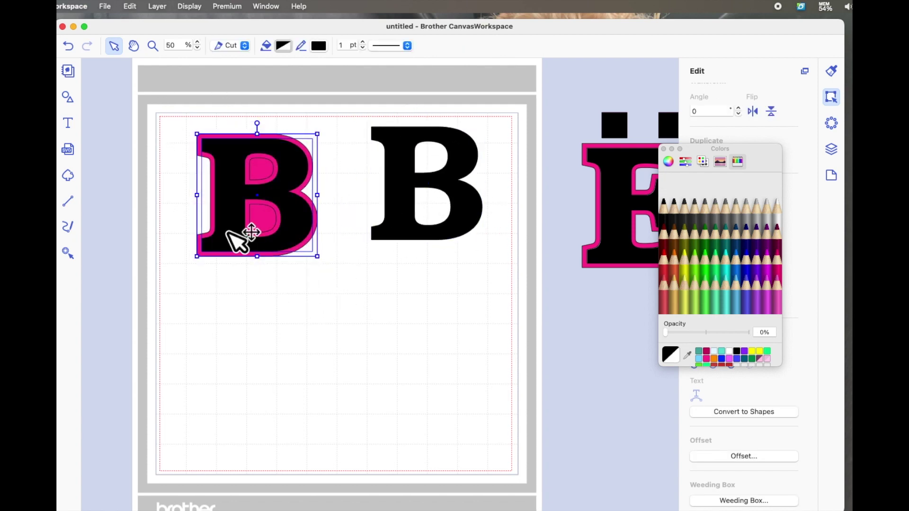
click(663, 149)
click(752, 364)
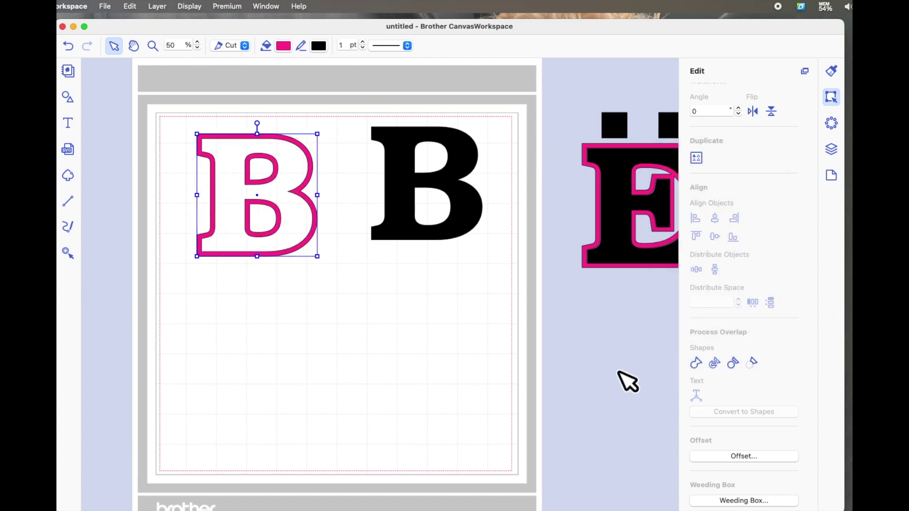
- Shift the pink outline and the black B copy slightly, and arrange the black B in front
mouse_move(264, 147)
mouse_down()
mouse_move(245, 149)
mouse_move(259, 153)
mouse_up()
drag(423, 139, 422, 180)
right_click(422, 180)
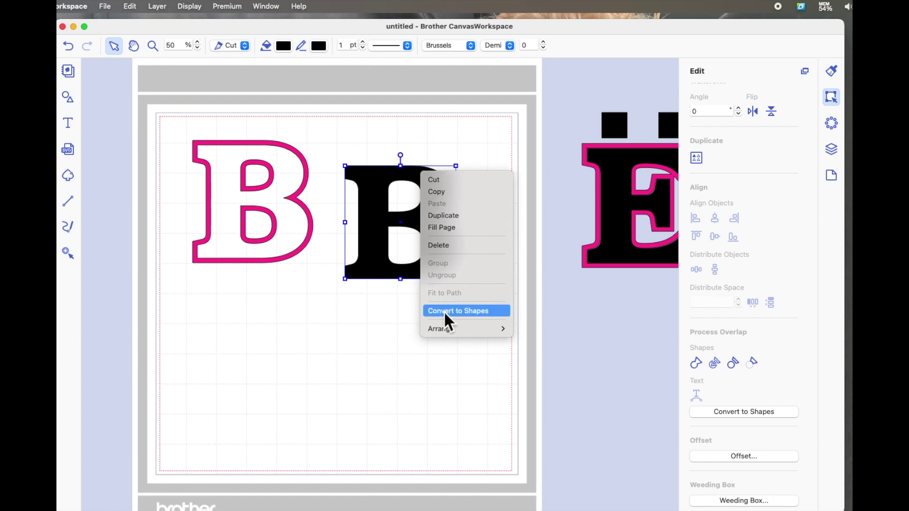
mouse_move(452, 329)
click(559, 334)
- Overlap the black B with the pink outline and align both by their horizontal and vertical centres
drag(462, 203, 228, 192)
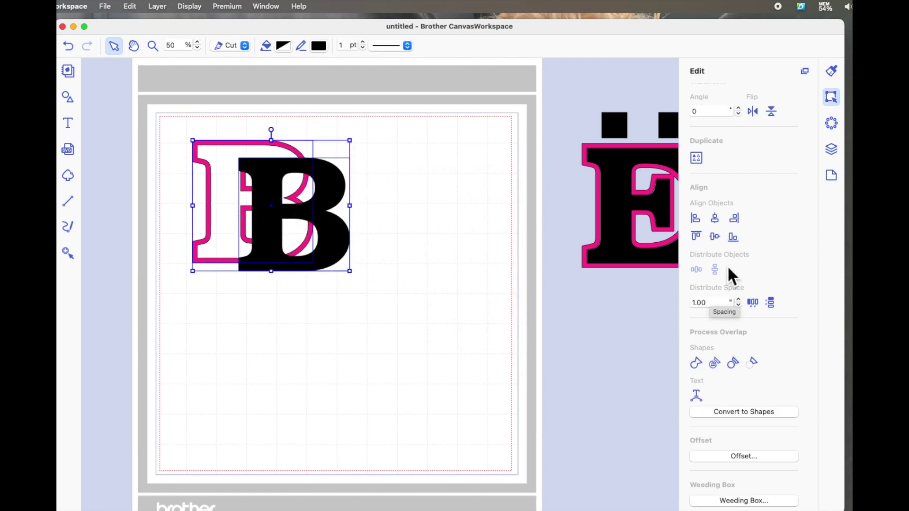
click(715, 218)
click(715, 236)
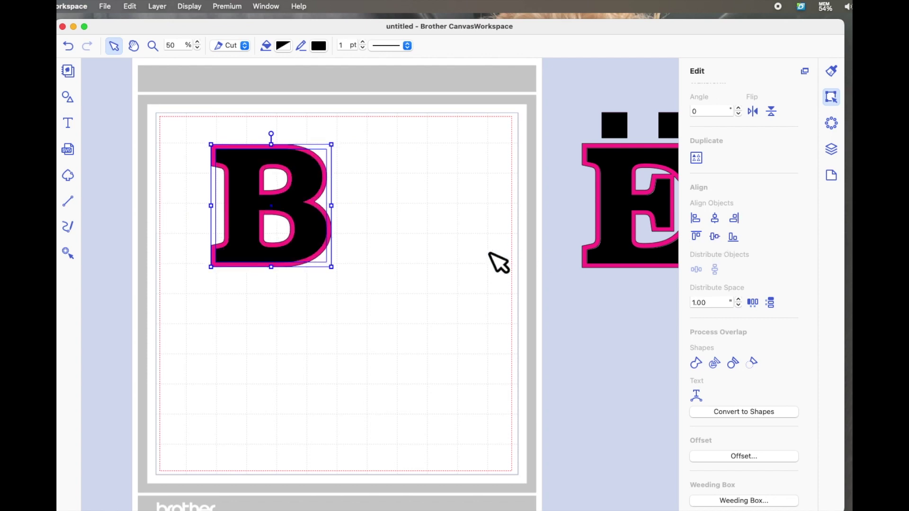
- Select both layers of the B and move them lower on the mat to free space above
click(454, 255)
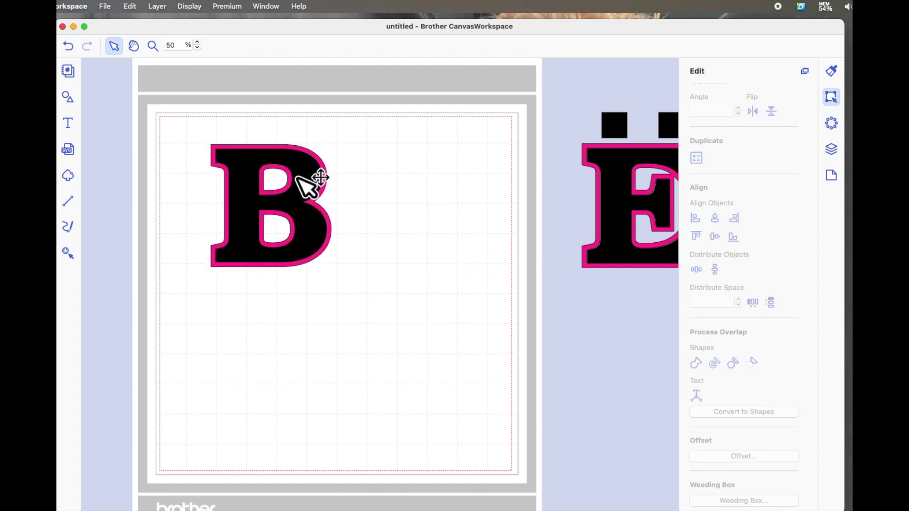
click(215, 147)
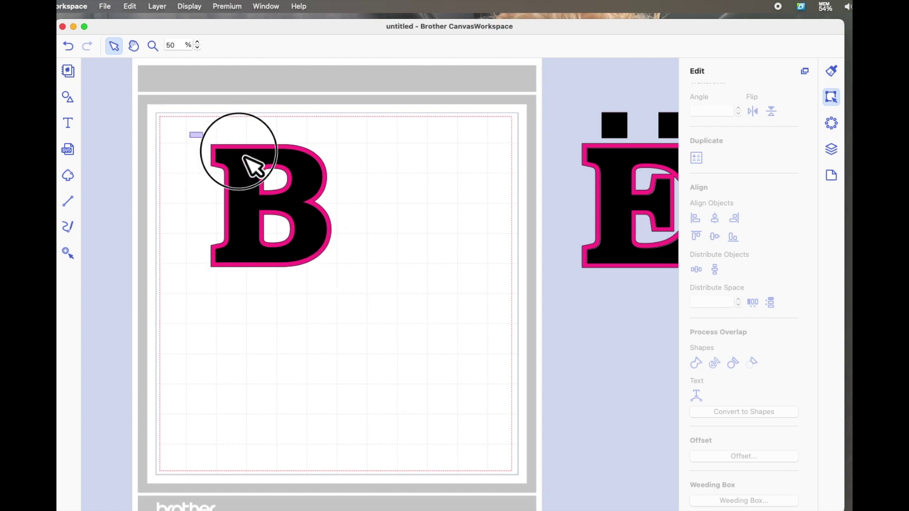
drag(298, 199, 285, 264)
- Add a plain square and shrink it to a small square just above the left part of the B
click(68, 97)
click(128, 114)
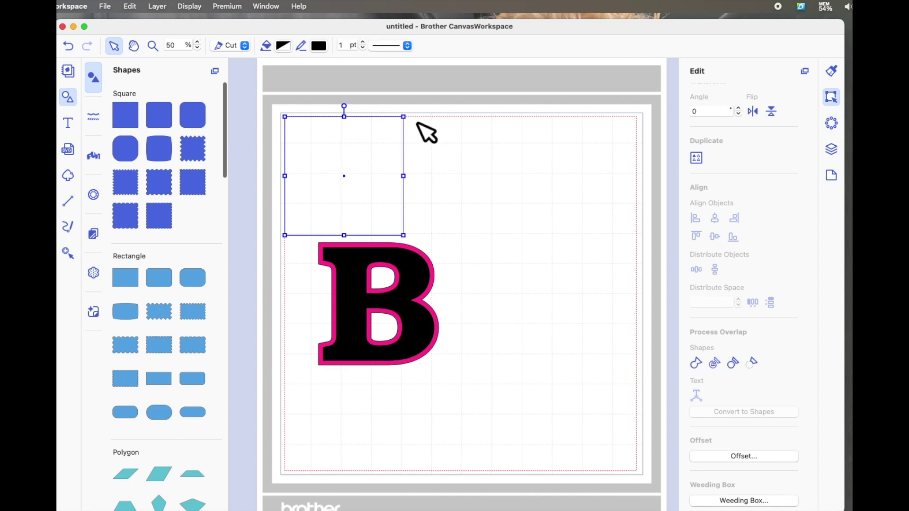
drag(416, 126, 348, 230)
- Duplicate the small square, move the copy to its right and align the two squares along their bottom edges
right_click(348, 222)
click(398, 266)
drag(359, 232, 424, 237)
click(733, 237)
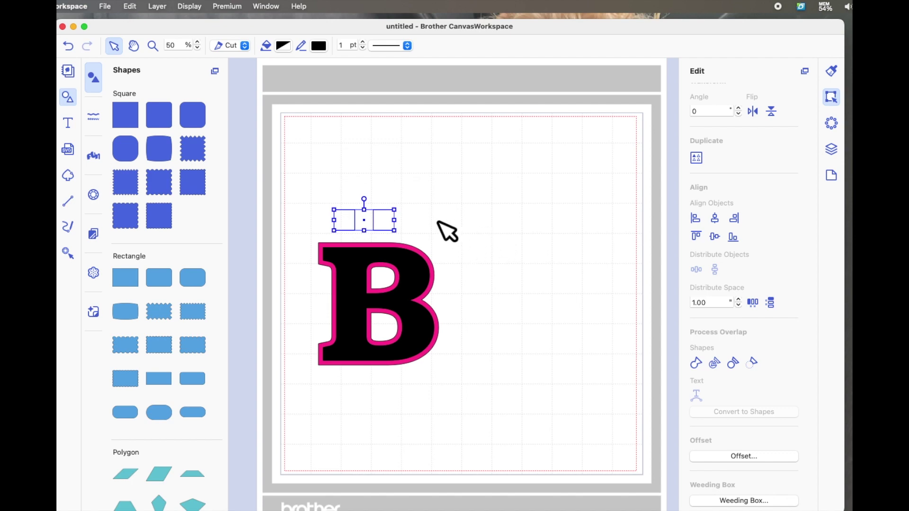
- Fill the two squares above the B with Strawberry pink and group them
click(283, 46)
click(777, 263)
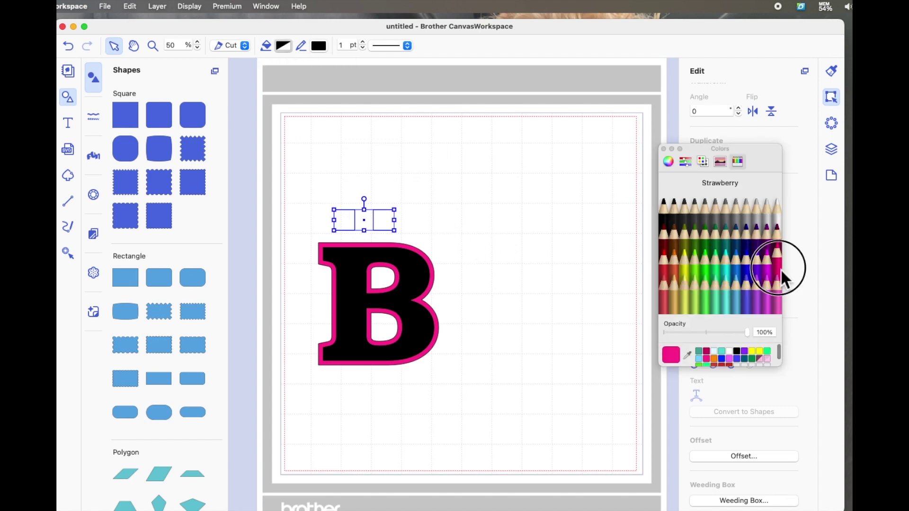
right_click(393, 232)
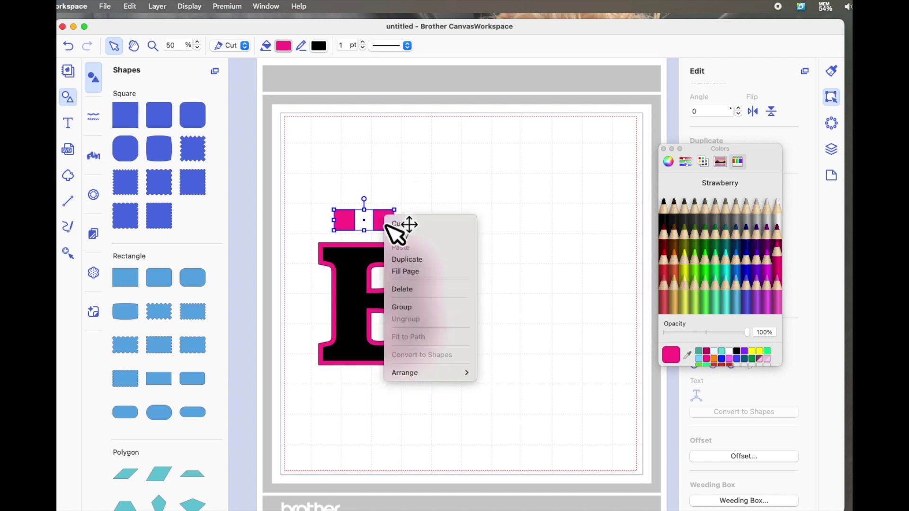
click(430, 308)
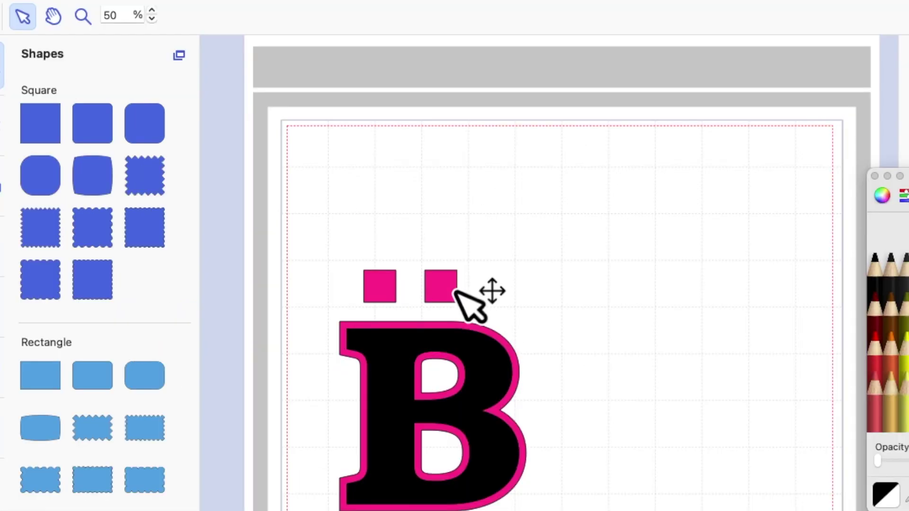
- Set the outline colour of the grouped squares to the same pink as their fill
click(457, 292)
click(340, 18)
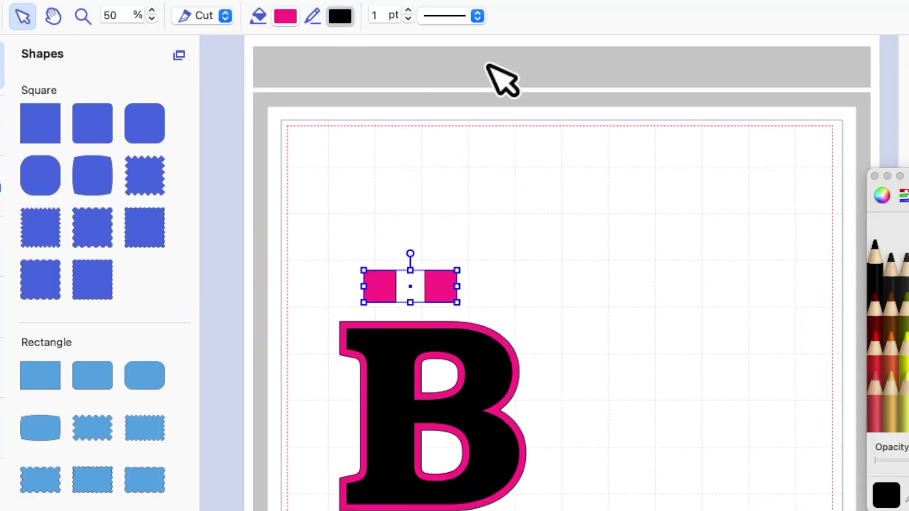
click(904, 265)
click(605, 209)
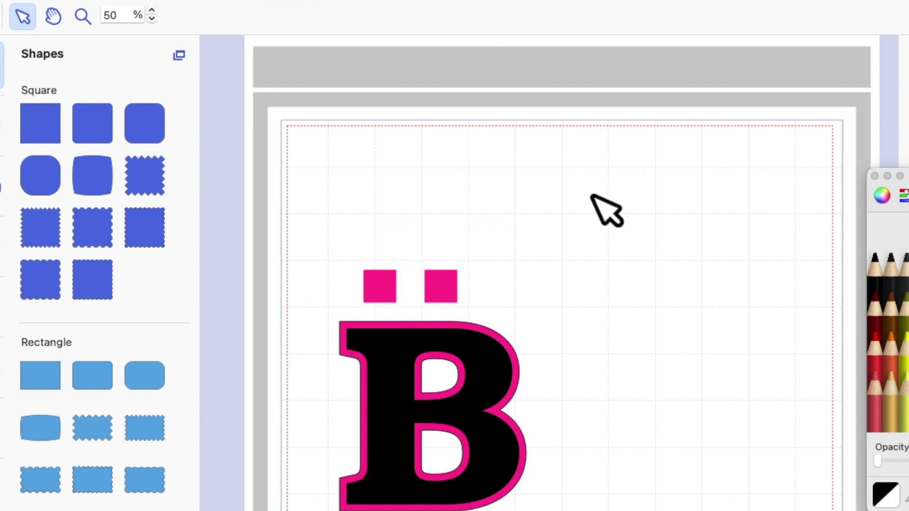
click(379, 296)
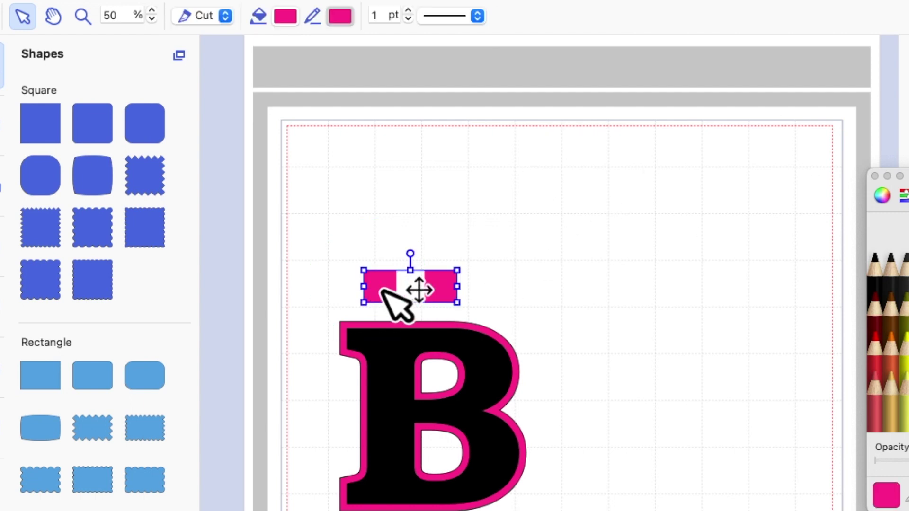
- Duplicate the grouped pink squares and set the copy's fill and outline colours to black (Licorice)
right_click(372, 291)
click(464, 349)
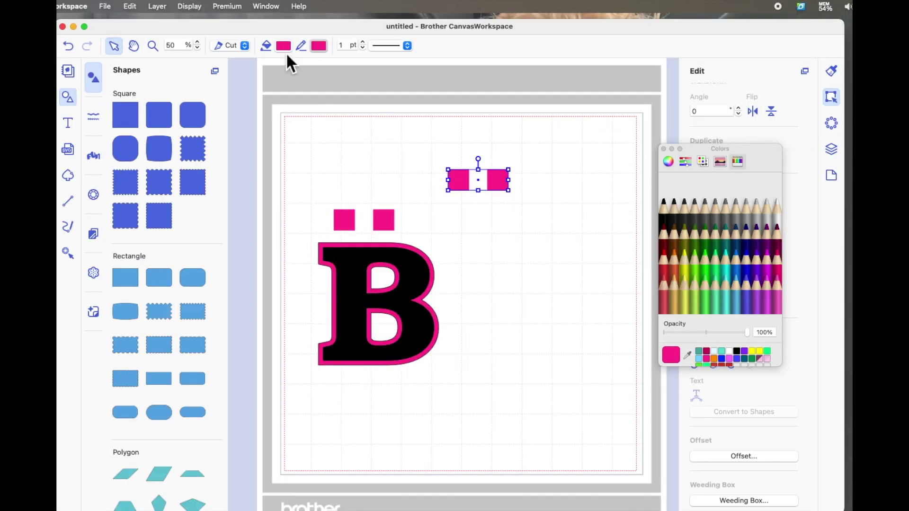
click(665, 220)
click(320, 46)
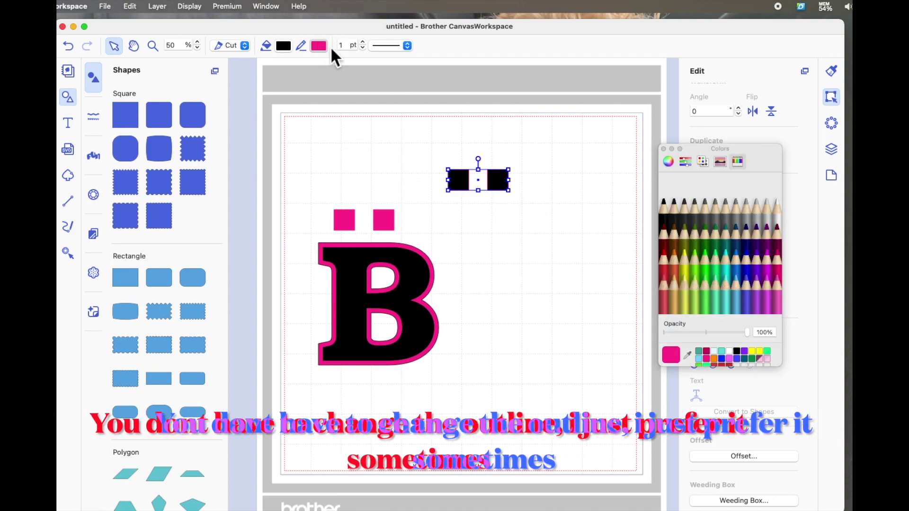
click(664, 215)
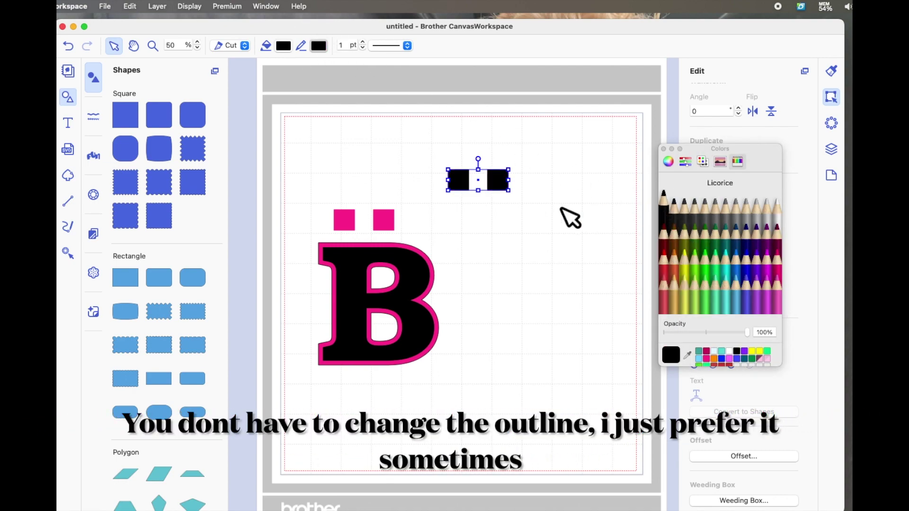
- Stack the black squares exactly over the pink ones, align them by their vertical centres and centre both pairs above the B
drag(502, 182, 386, 218)
click(663, 149)
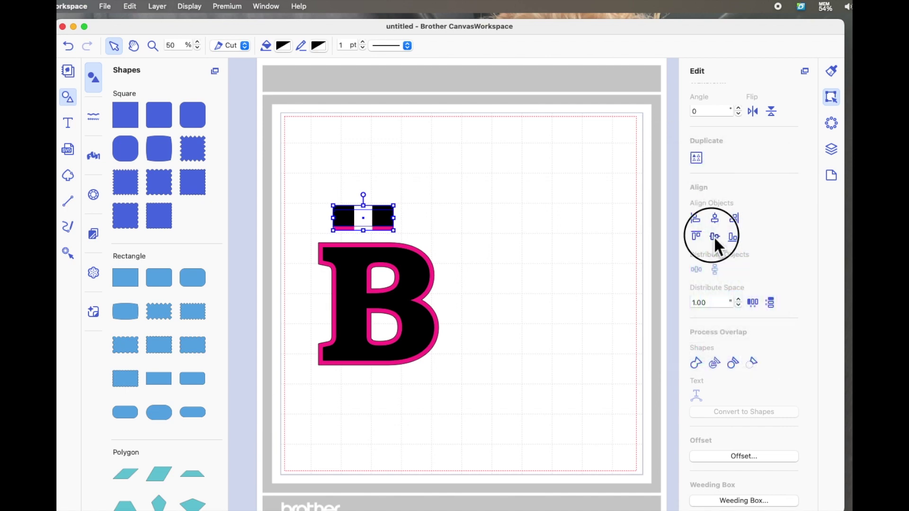
click(715, 237)
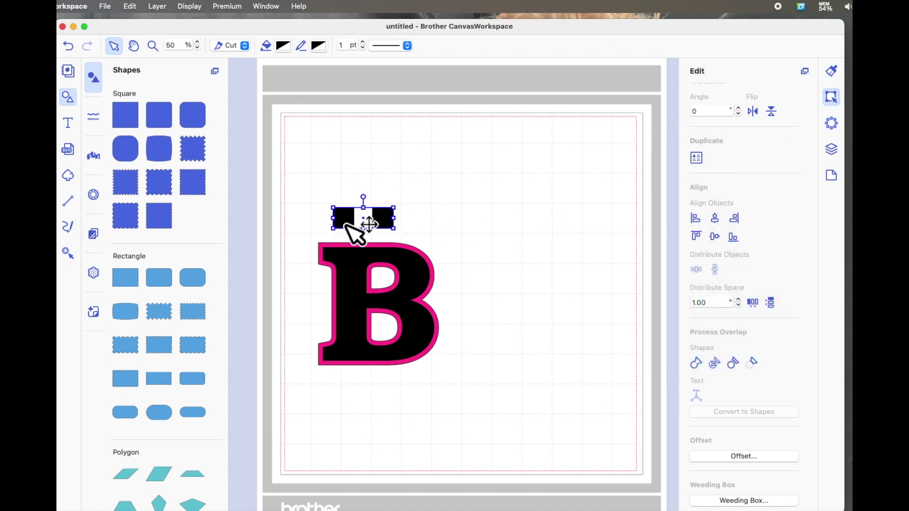
drag(346, 226, 359, 235)
click(441, 275)
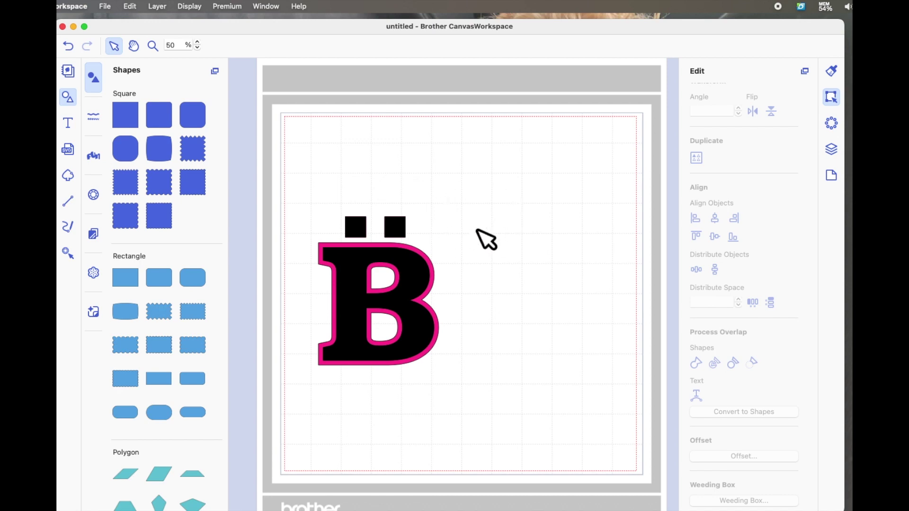
- Move the black squares and black B together off the pink outline to the empty area on its right, and group them
click(393, 233)
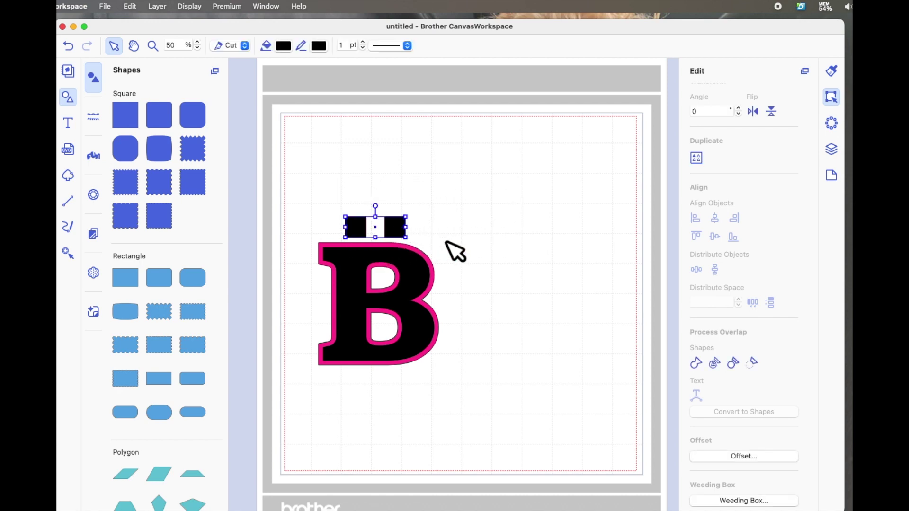
shift+click(424, 282)
drag(422, 282, 614, 236)
scroll(614, 237, down, 3)
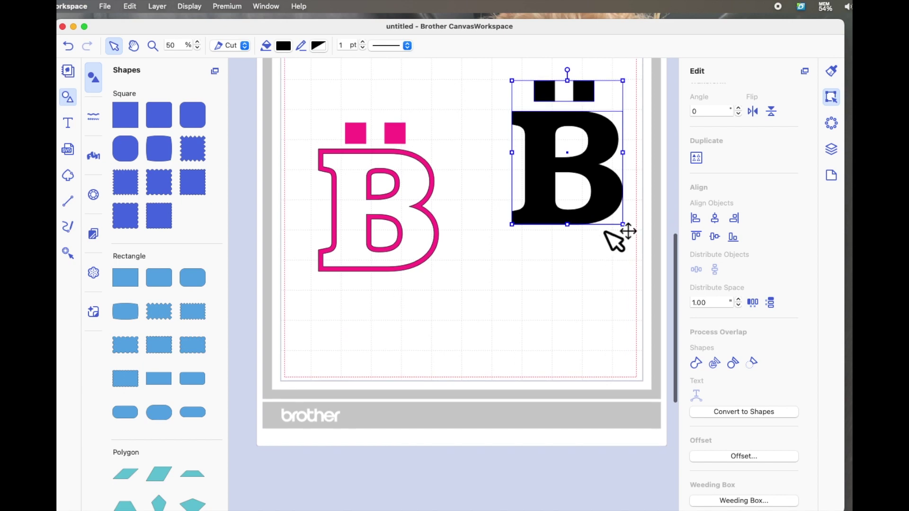
scroll(615, 237, up, 2)
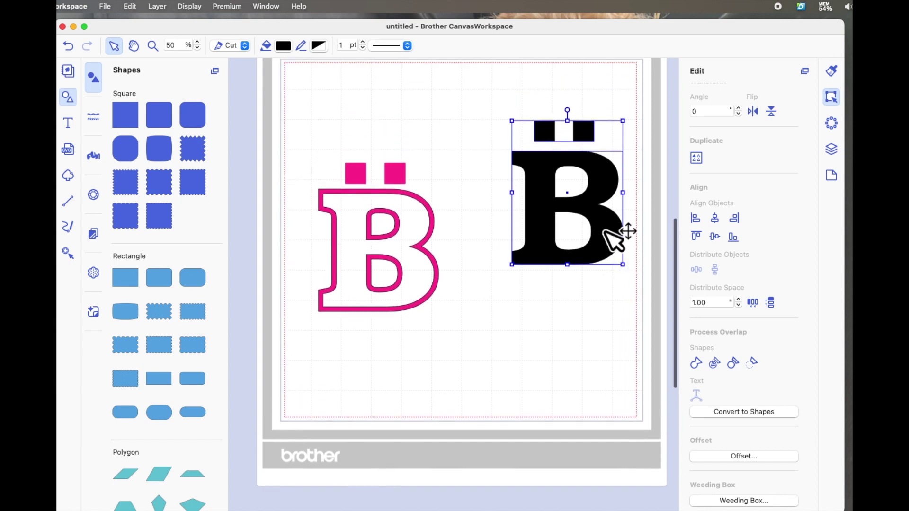
right_click(602, 190)
click(632, 285)
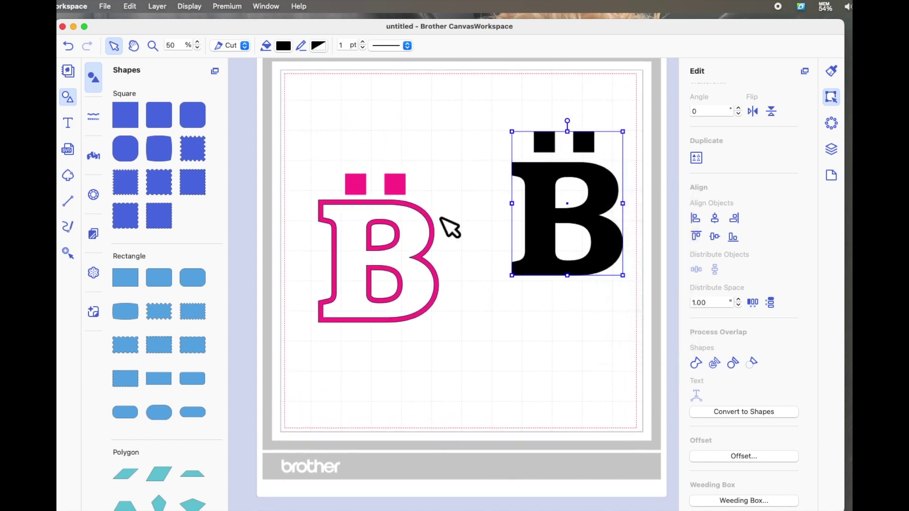
- Group the pink squares with the pink B outline without shifting them
click(419, 175)
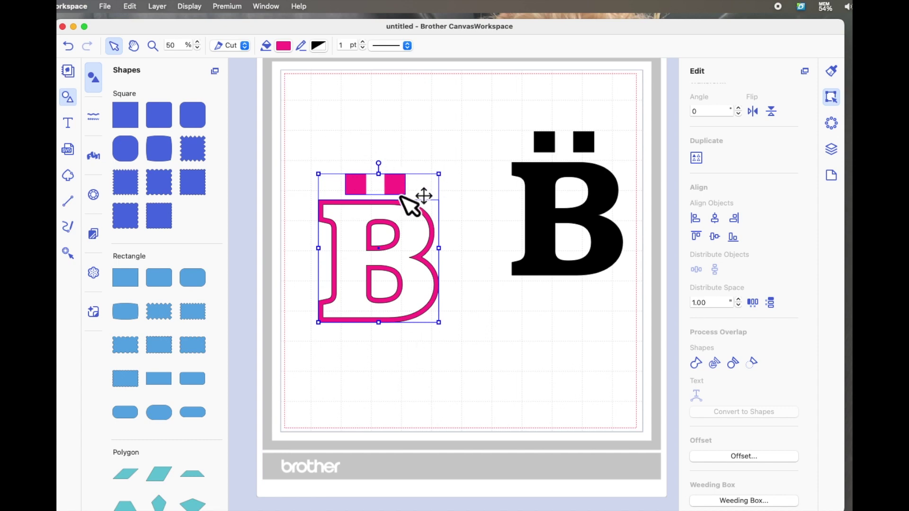
right_click(398, 188)
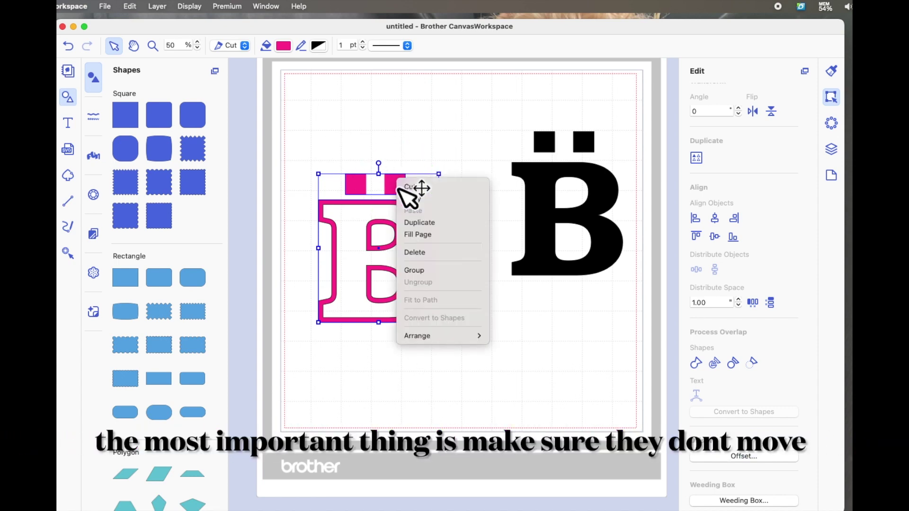
click(425, 271)
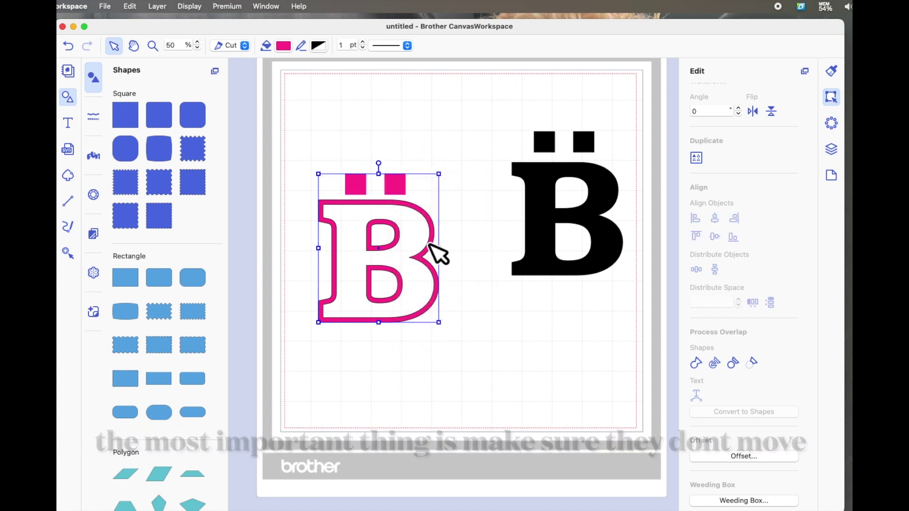
- Place the black B group over the pink one near the mat's upper left, centre-align them and nudge the black group for an even border
drag(431, 246, 416, 166)
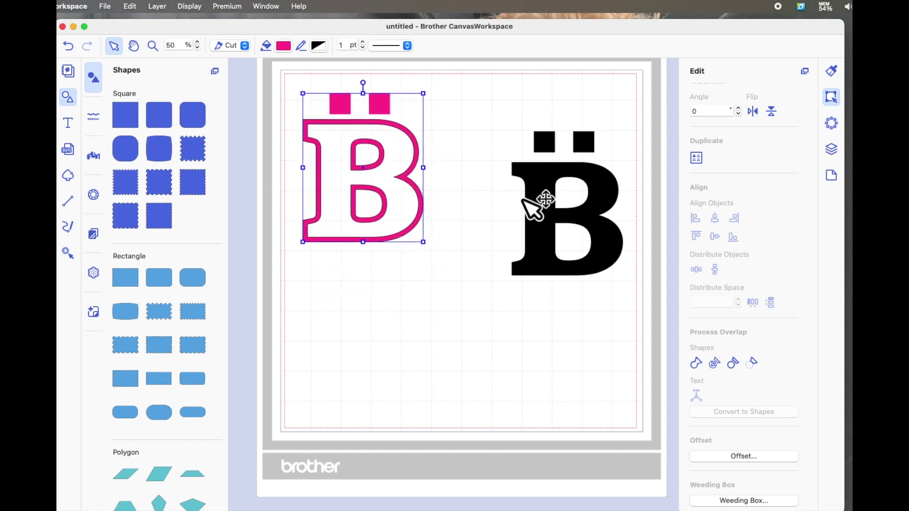
drag(532, 204, 382, 207)
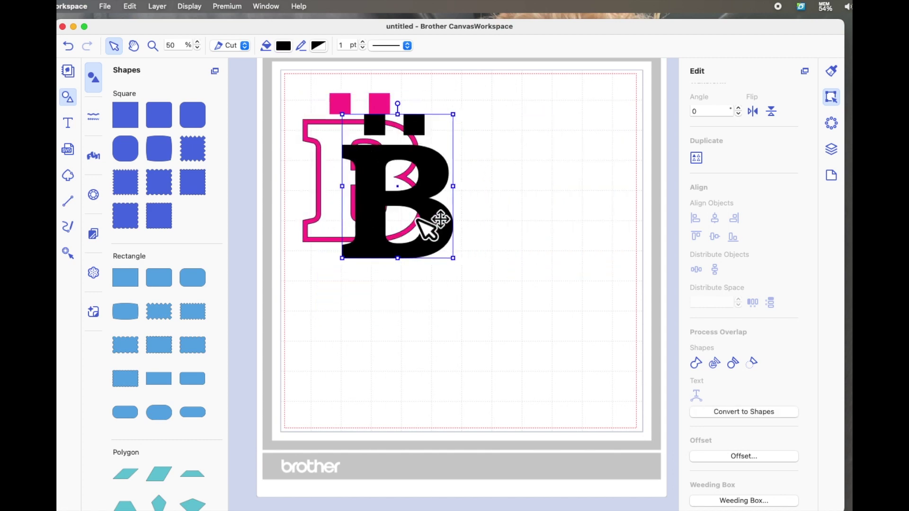
shift+click(304, 182)
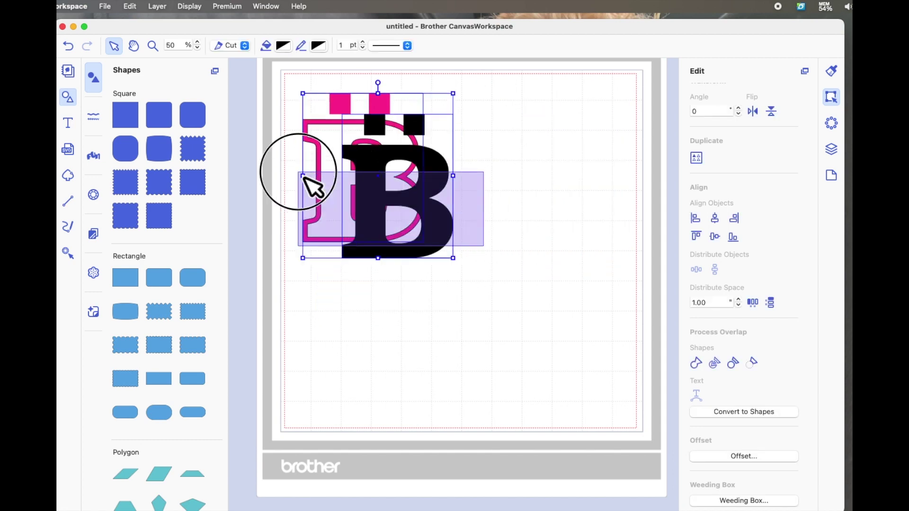
click(716, 219)
click(715, 235)
click(567, 207)
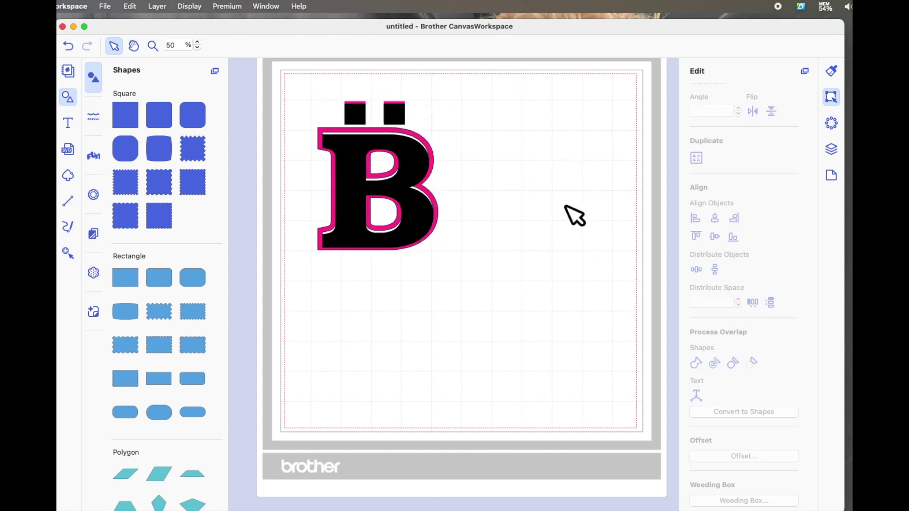
click(424, 225)
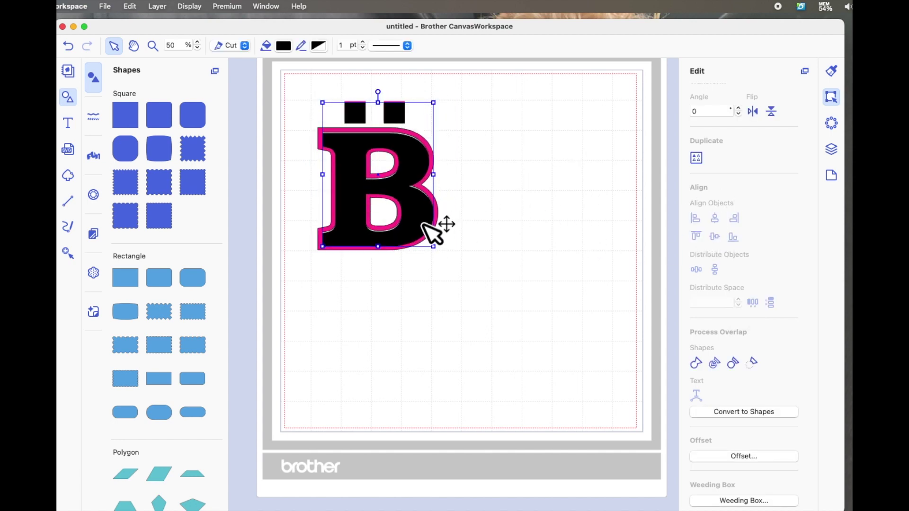
click(517, 221)
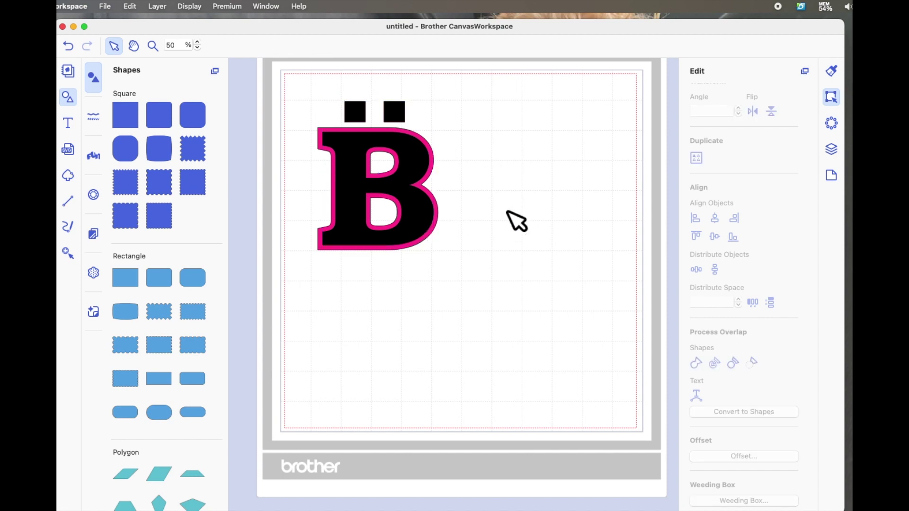
- Move the black B group beside the pink one to show the two layers separately, and return it onto the pink group
scroll(371, 244, up, 2)
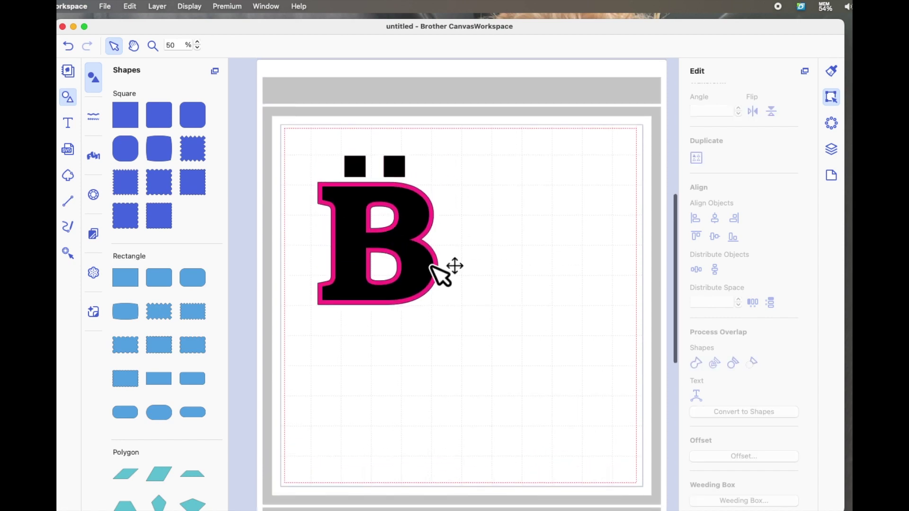
drag(416, 269, 574, 280)
click(558, 355)
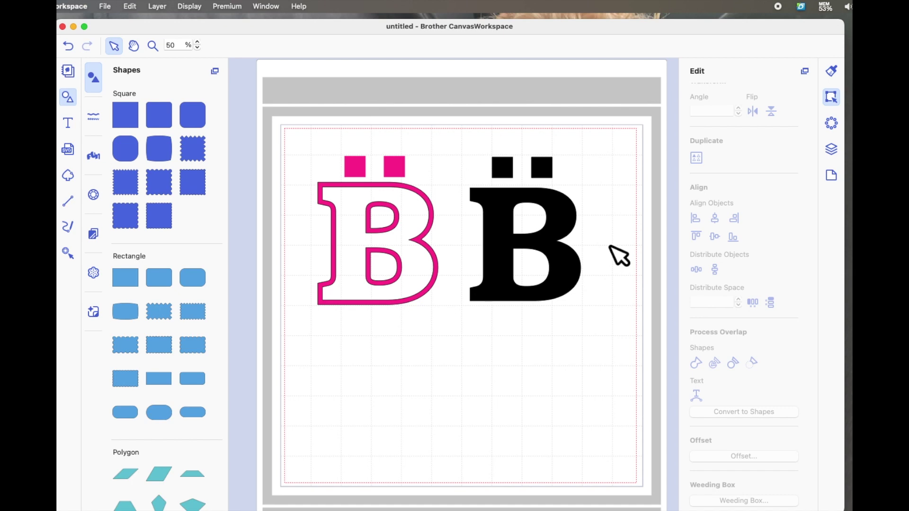
click(556, 217)
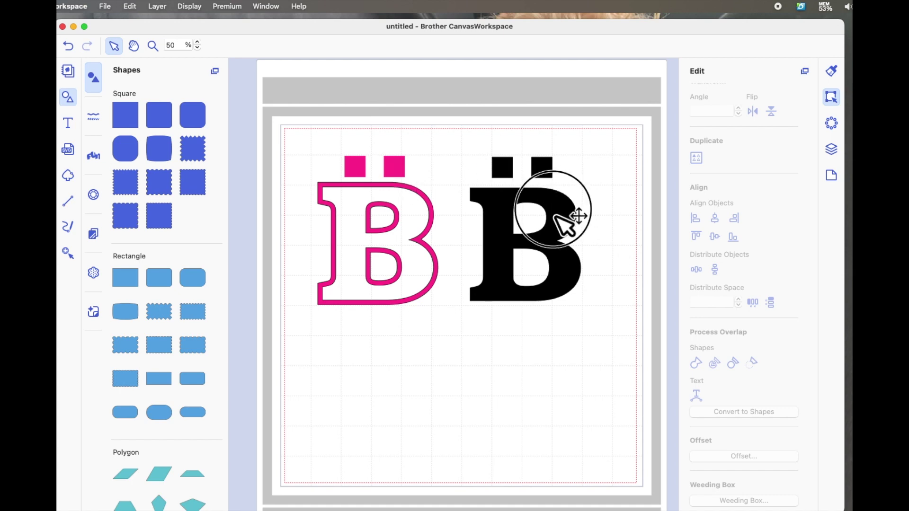
drag(556, 217, 452, 219)
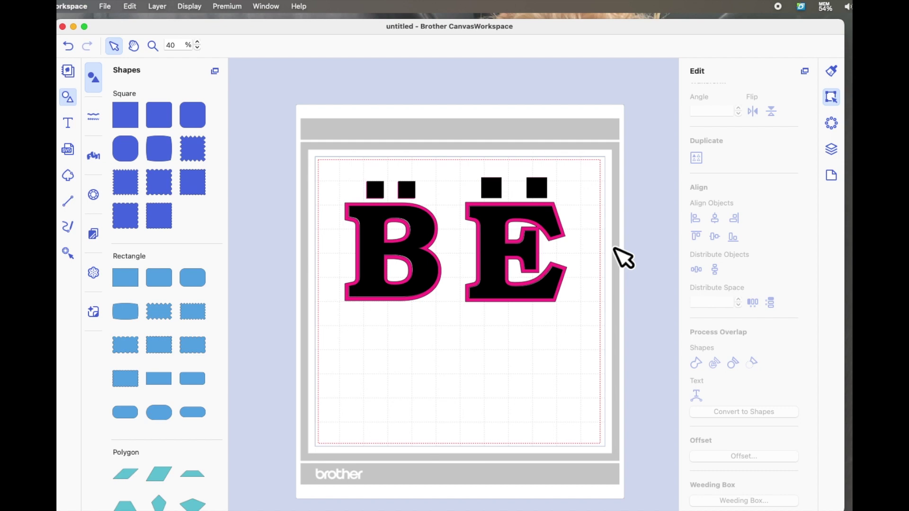